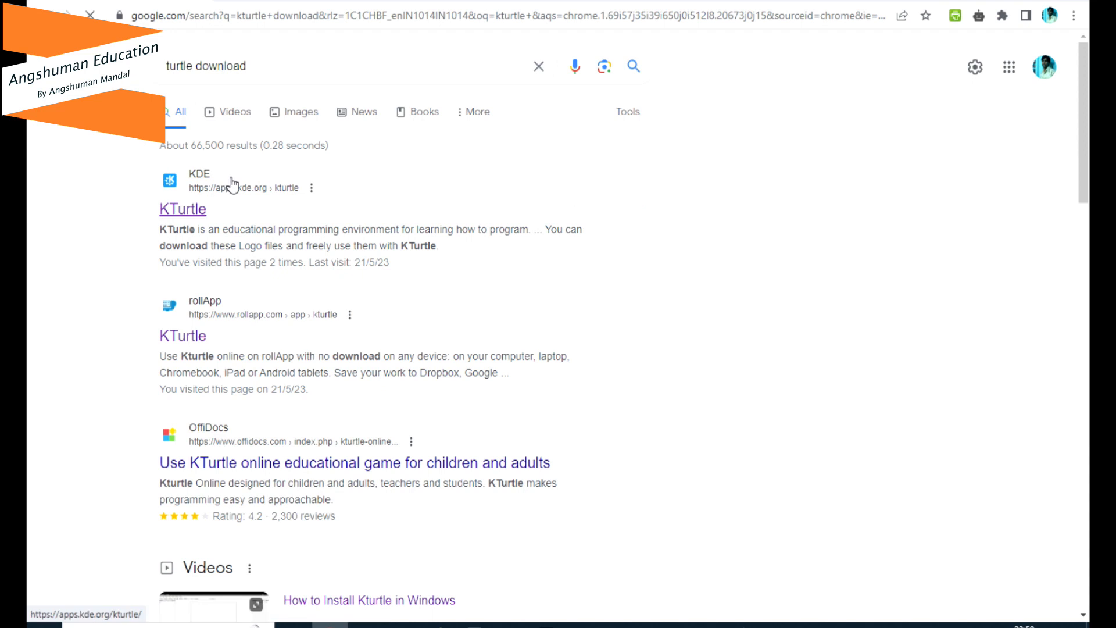
# - Open the KTurtle page on apps.kde.org from the search results and follow its binary-factory link for Windows installers
pyautogui.click(193, 214)
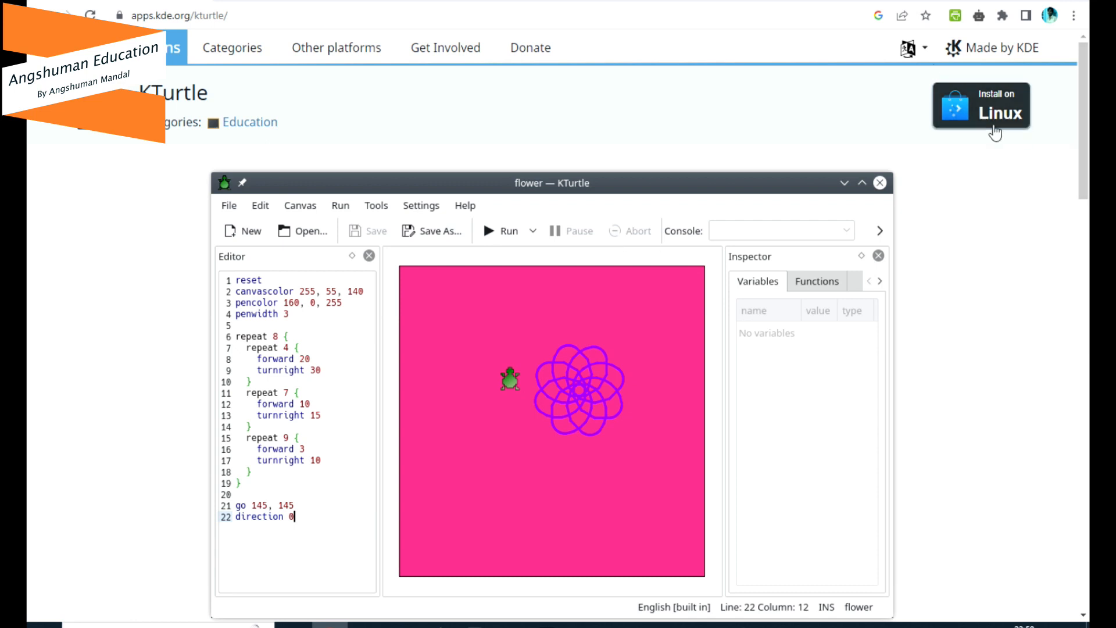
pyautogui.scroll(-10, 396, 229)
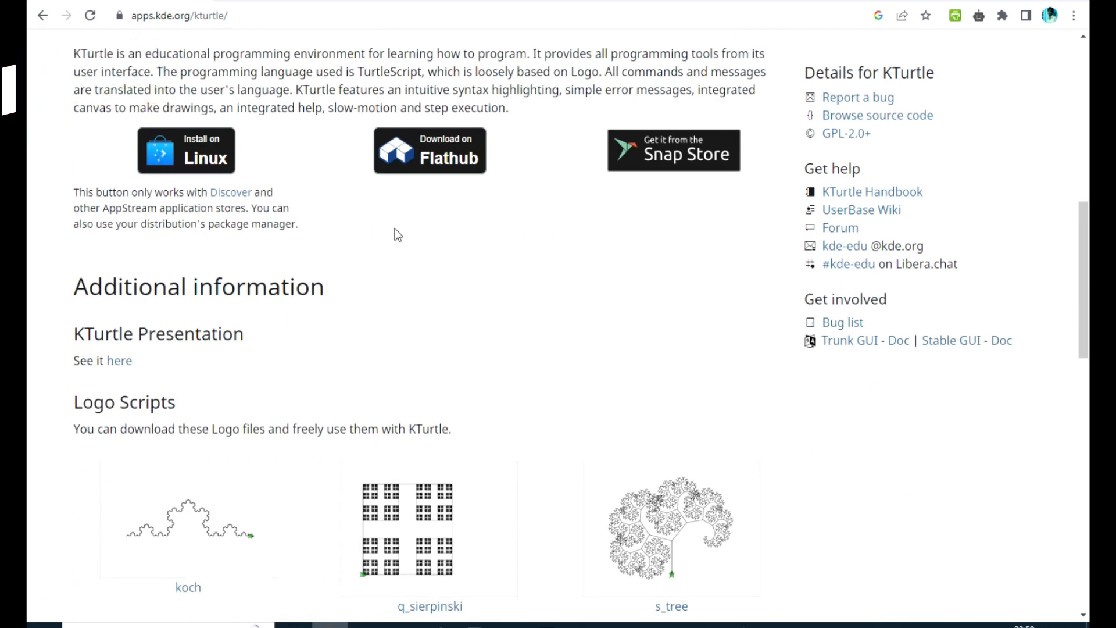
pyautogui.scroll(-10, 397, 234)
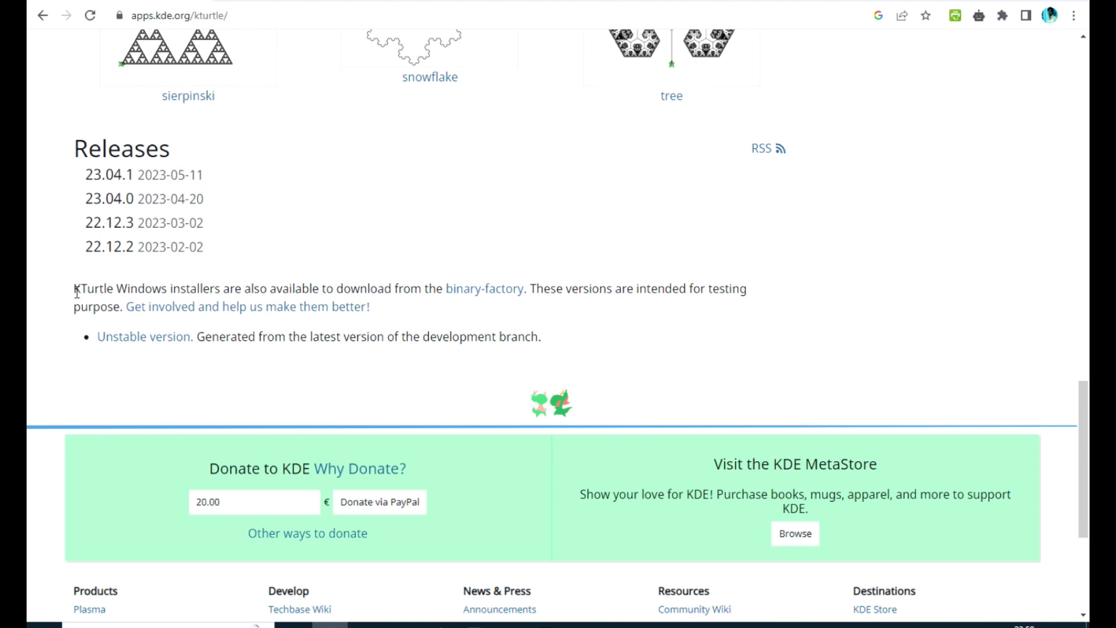
pyautogui.click(496, 291)
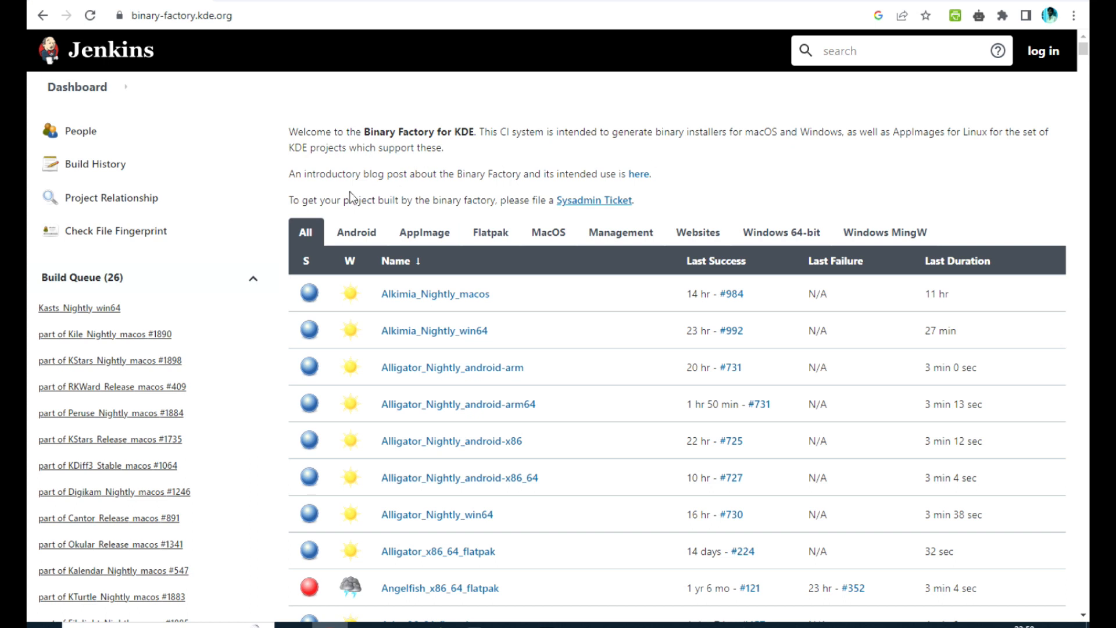
# - Show the Windows 64-bit builds in the binary factory and open the KTurtle_Nightly_win64 project
pyautogui.click(781, 240)
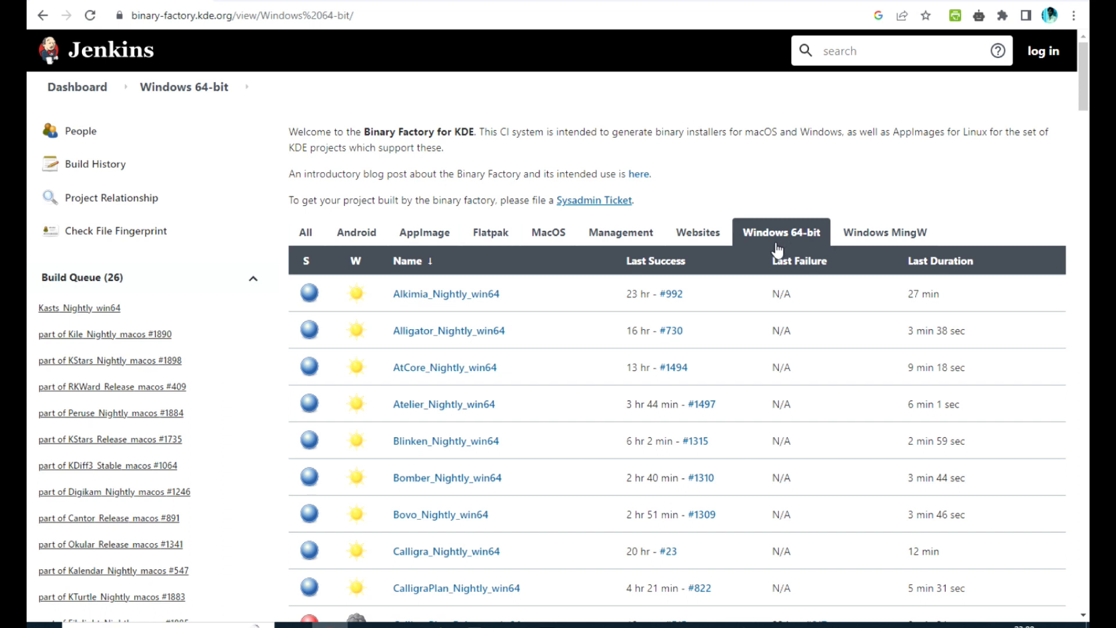
pyautogui.scroll(-20, 639, 296)
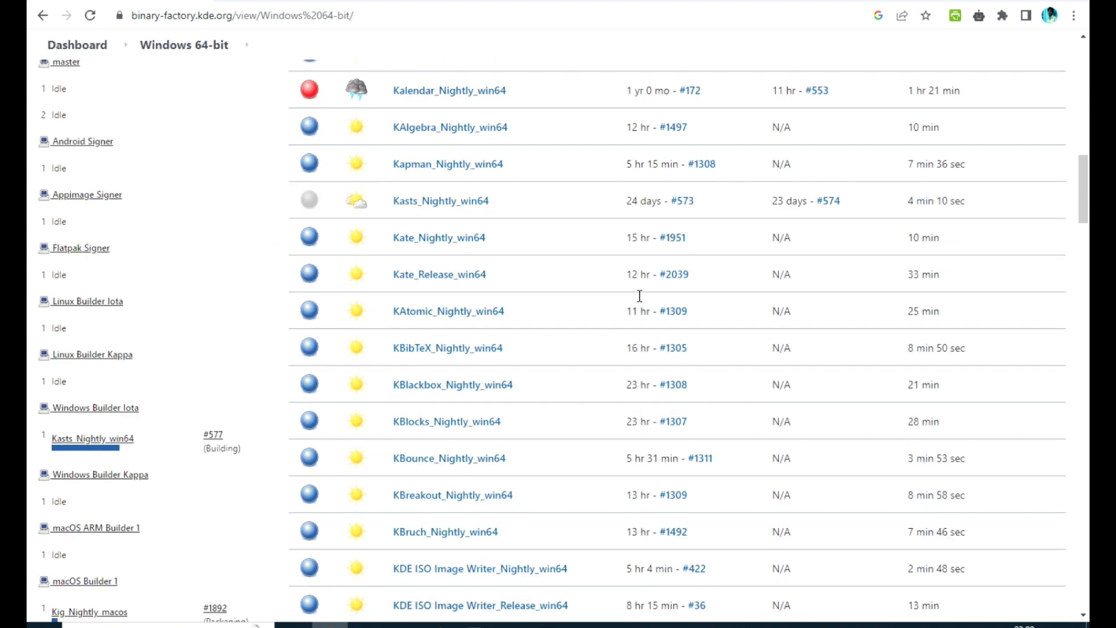
pyautogui.scroll(-4, 482, 238)
pyautogui.scroll(-20, 470, 236)
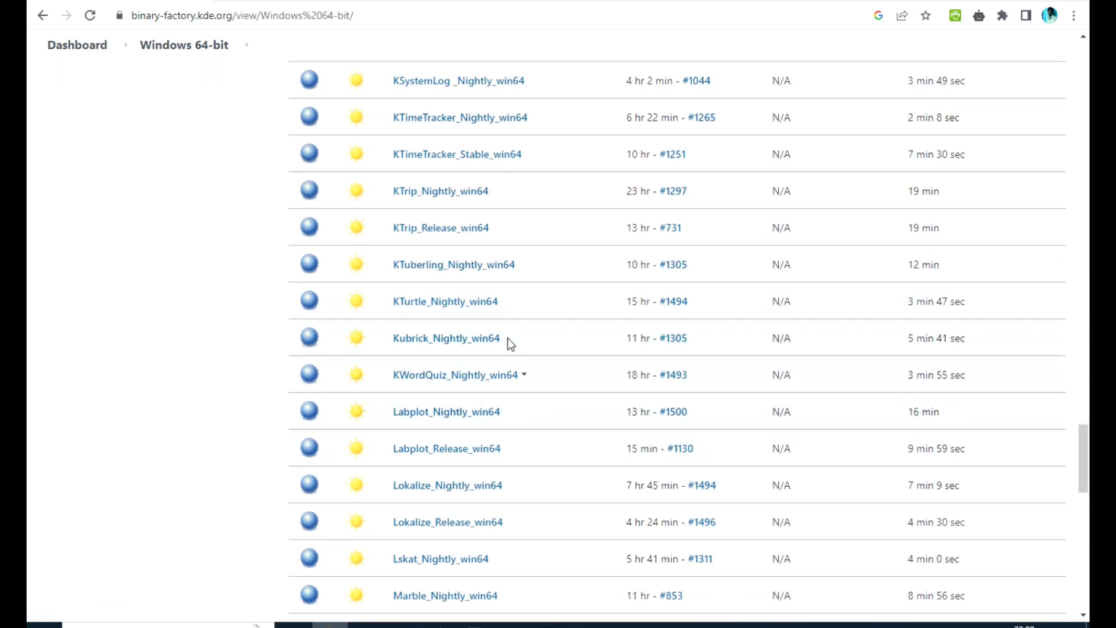
pyautogui.click(470, 303)
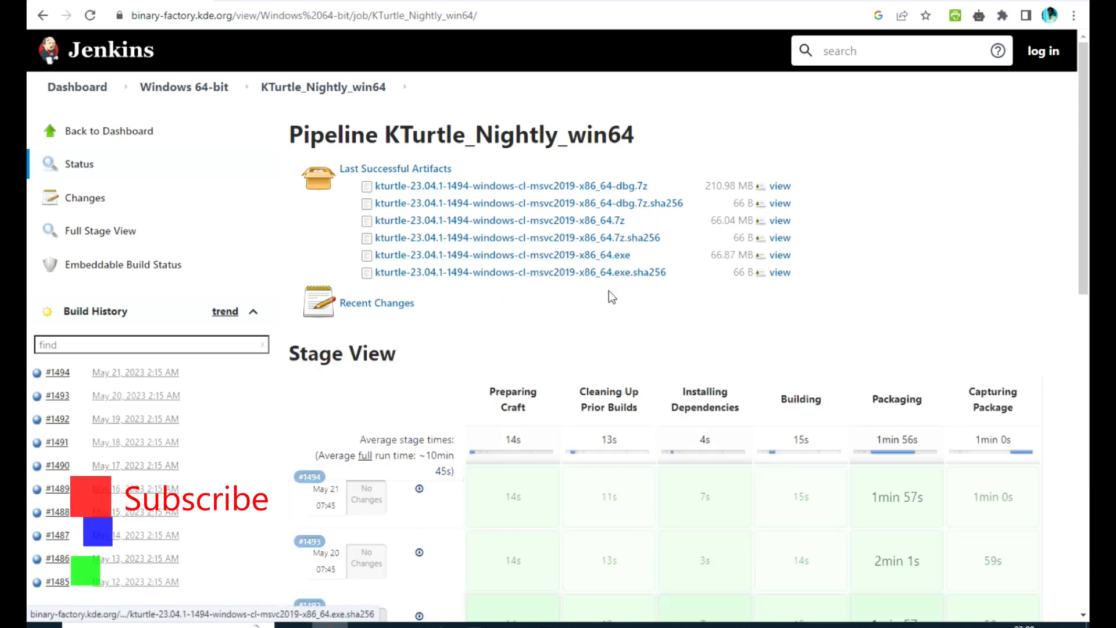
# - Download kturtle-23.04.1-1494-windows-cl-msvc2019-x86_64.exe and show the file in the Downloads folder
pyautogui.click(579, 262)
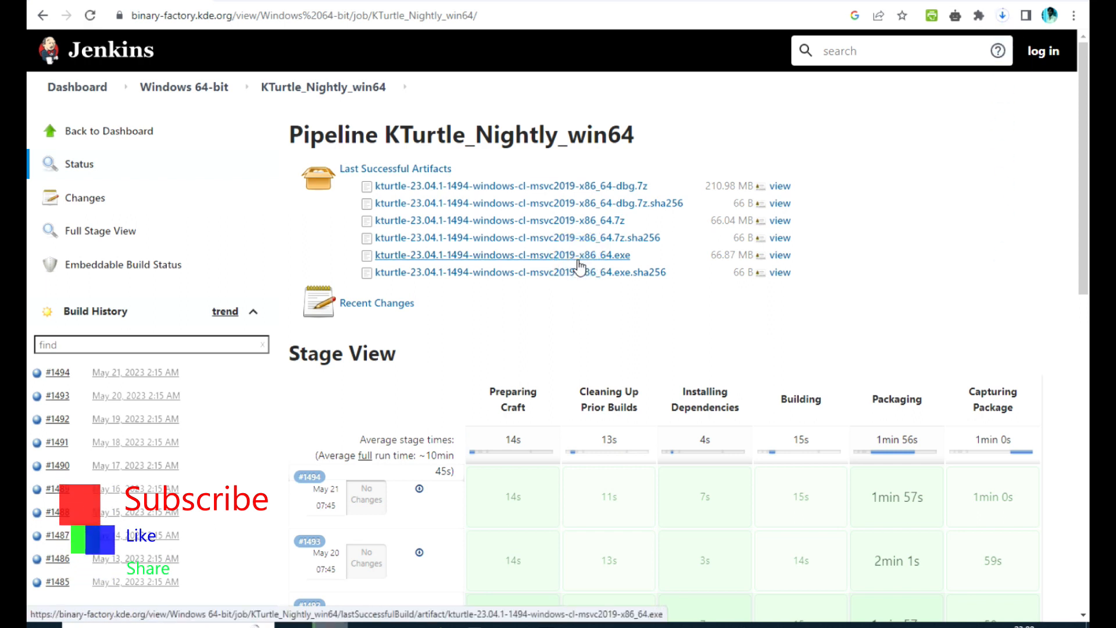
pyautogui.click(1004, 17)
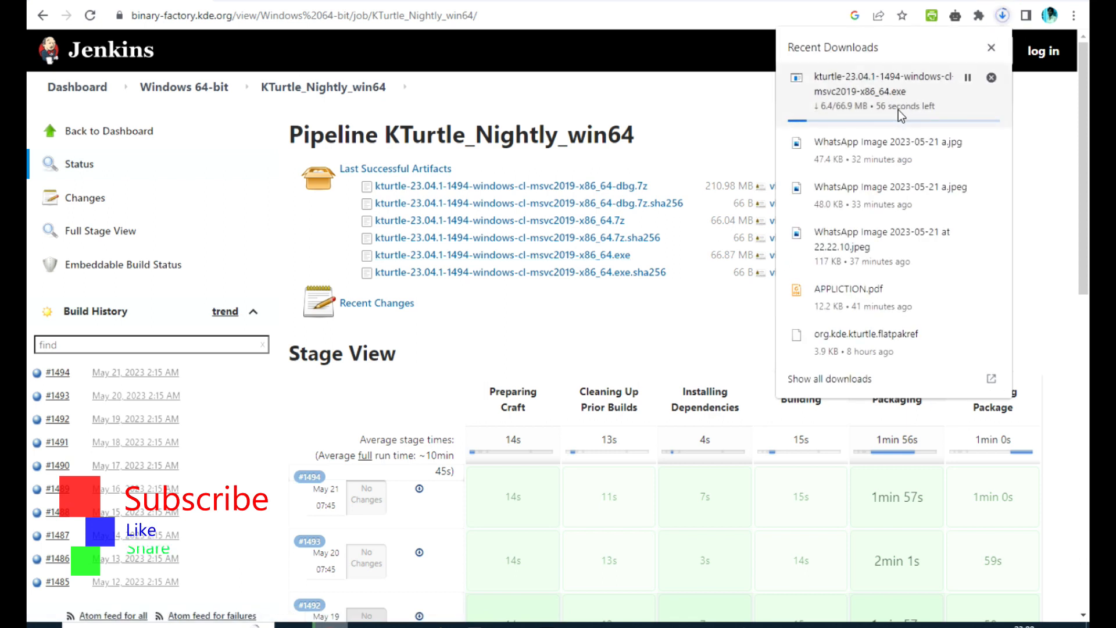
pyautogui.click(966, 79)
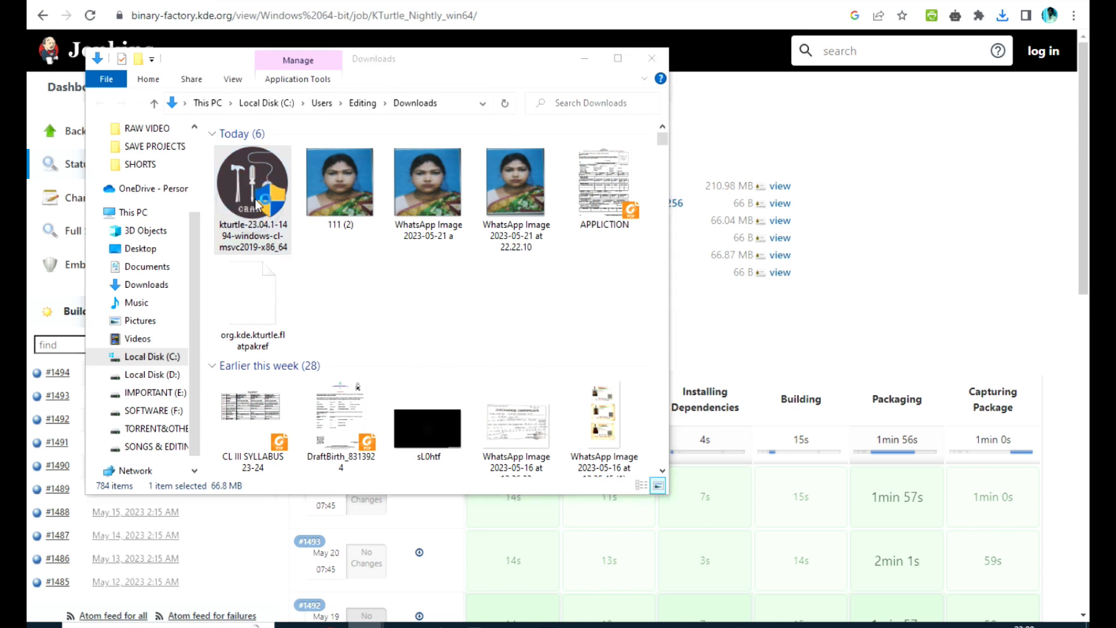
# - Run the downloaded kturtle installer and install it with the default options and the kturtle Start menu folder
pyautogui.click(279, 206)
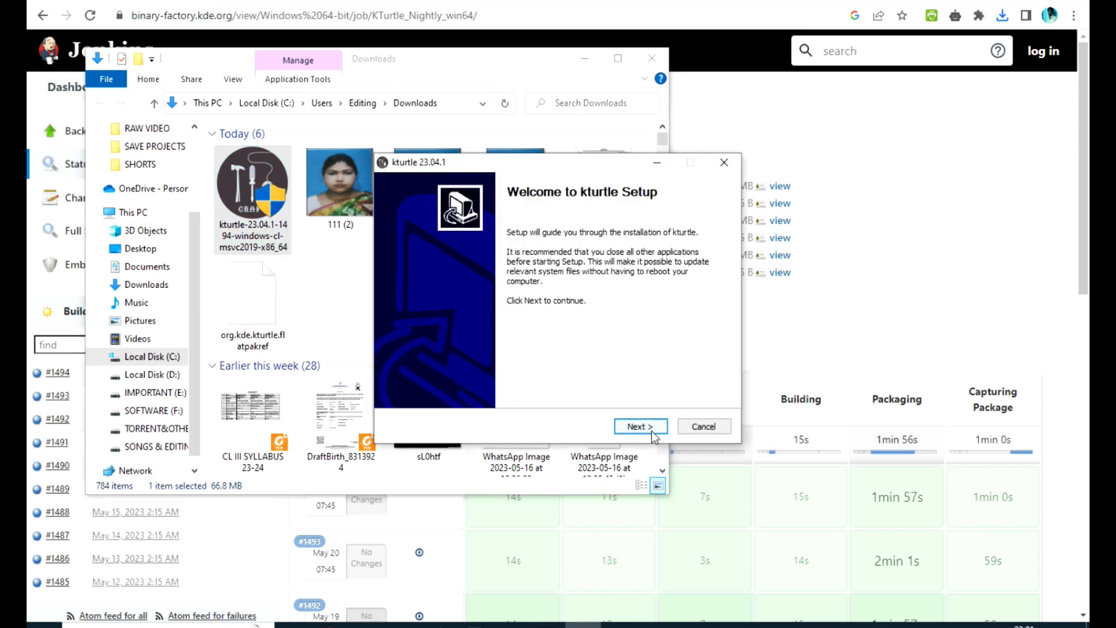
pyautogui.click(651, 430)
pyautogui.click(653, 433)
pyautogui.click(653, 433)
pyautogui.click(652, 435)
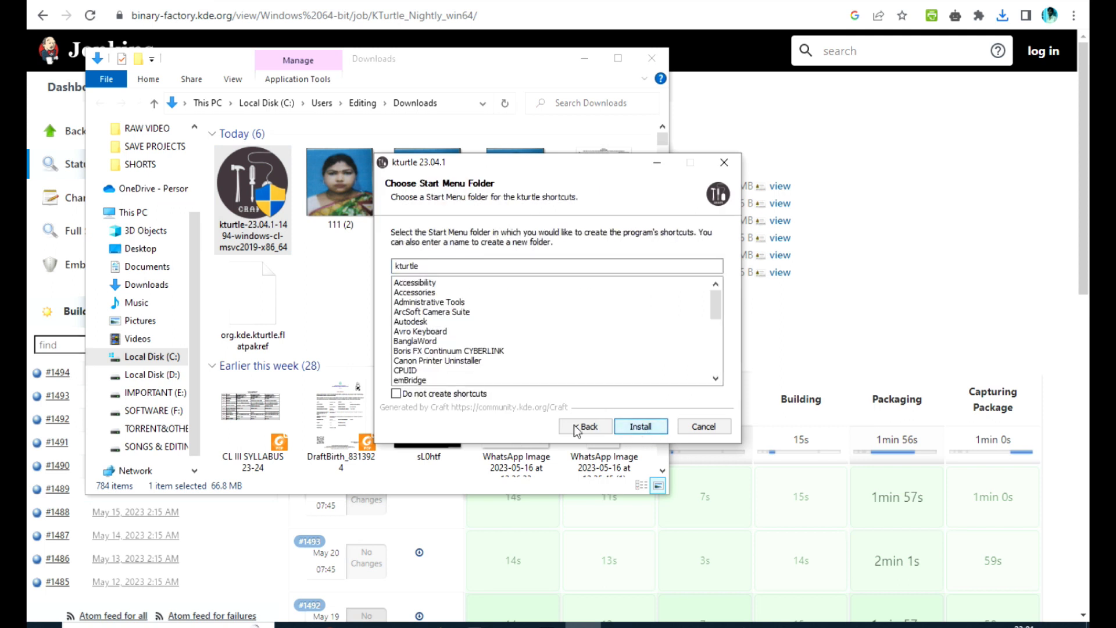
pyautogui.click(641, 426)
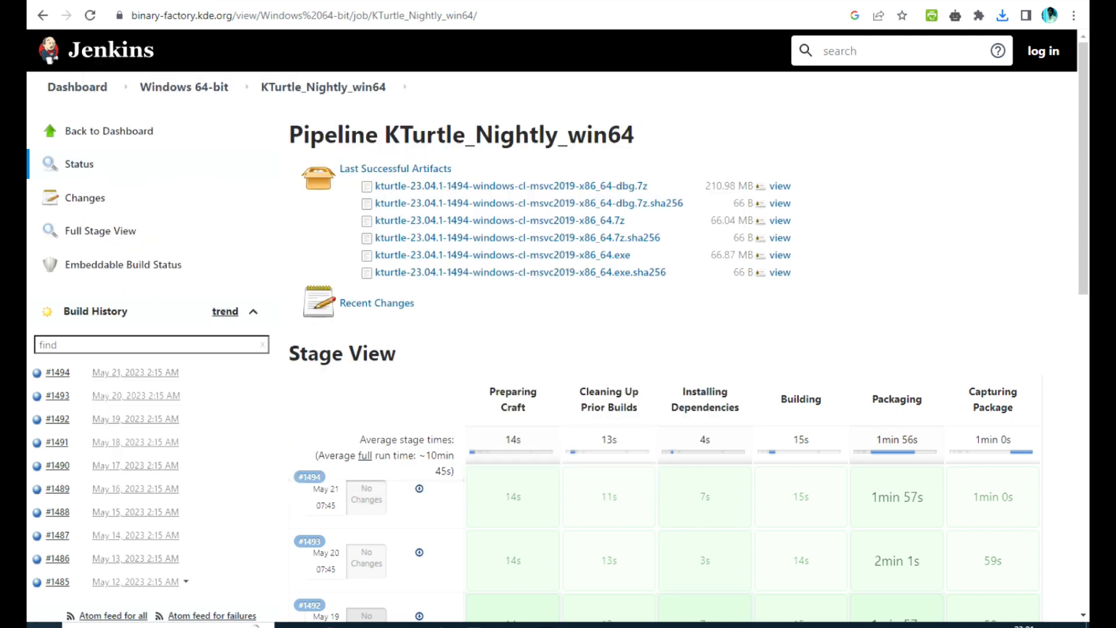
# - Search Windows for "ktur" to look for the installed application, and clear the search
pyautogui.click(44, 625)
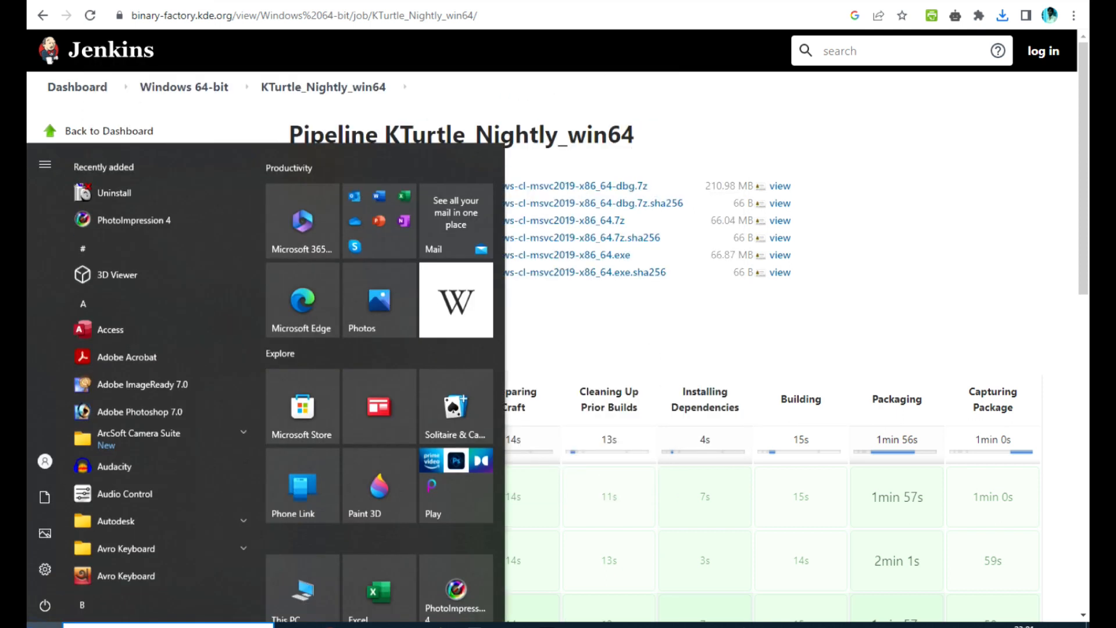
pyautogui.scroll(-8, 159, 390)
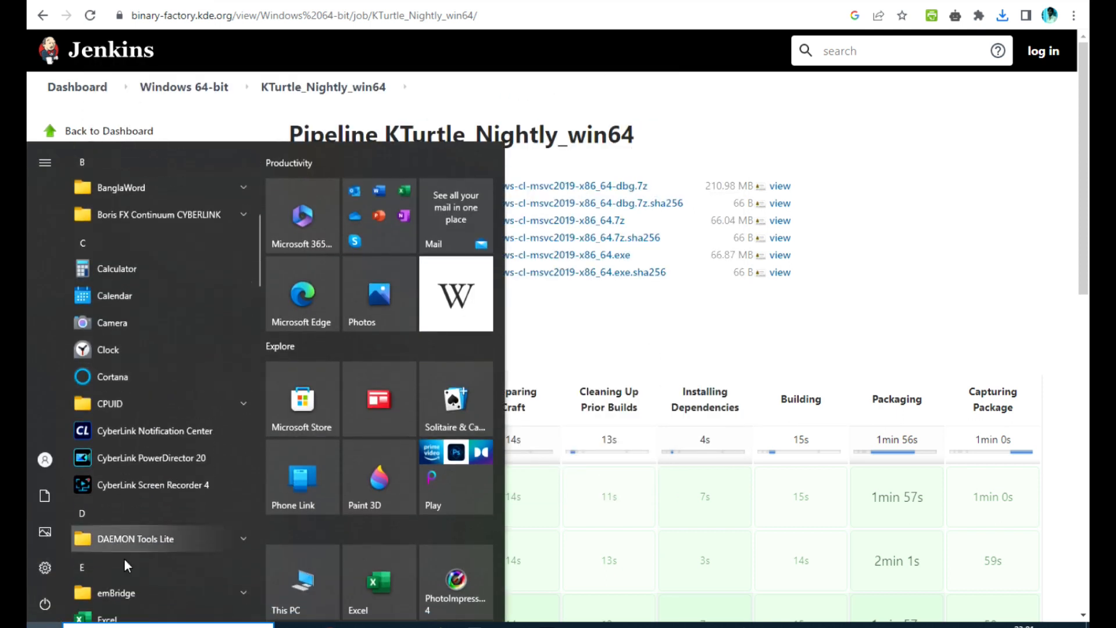
pyautogui.write('ktur')
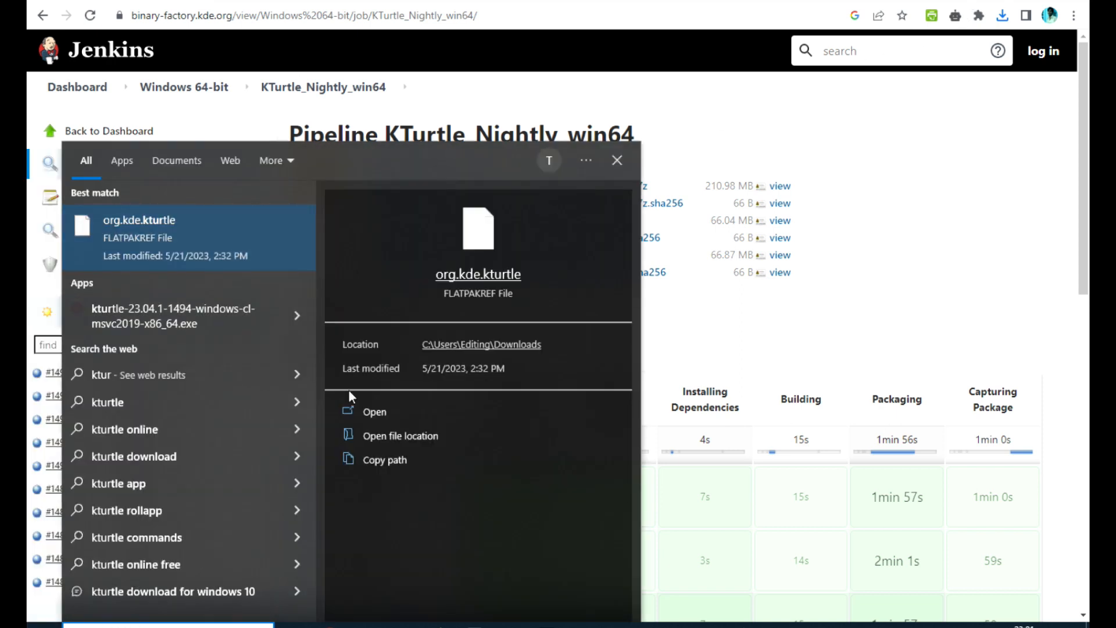
pyautogui.press('BackSpace')
pyautogui.press('BackSpace')
pyautogui.press('BackSpace')
pyautogui.press('BackSpace')
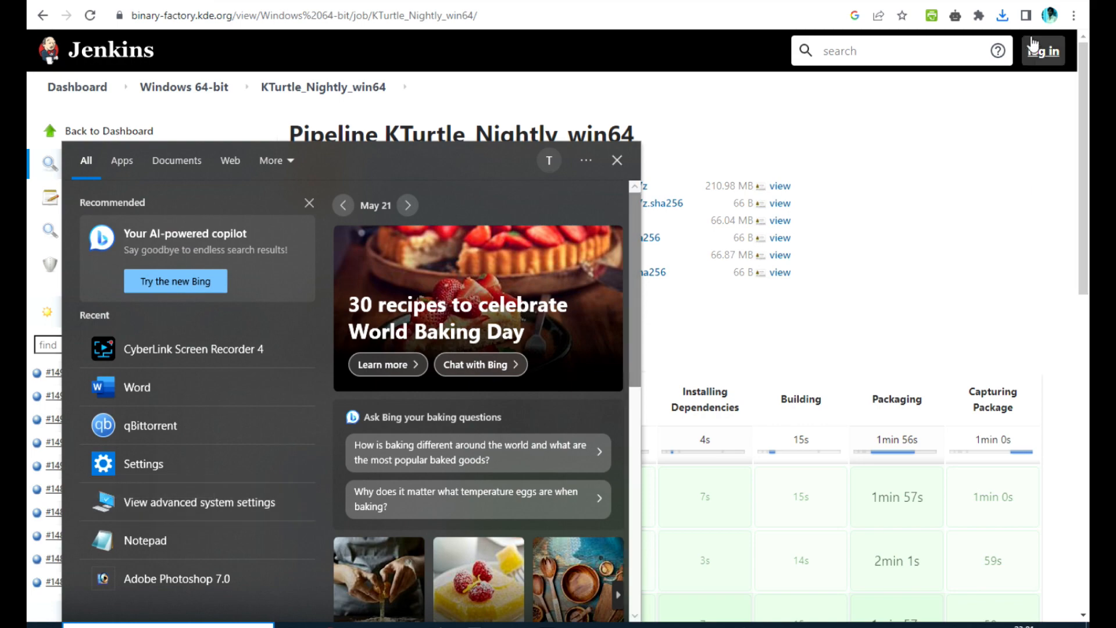
# - Open the bin folder of the kturtle installation in Program Files on Local Disk (C:)
pyautogui.click(364, 385)
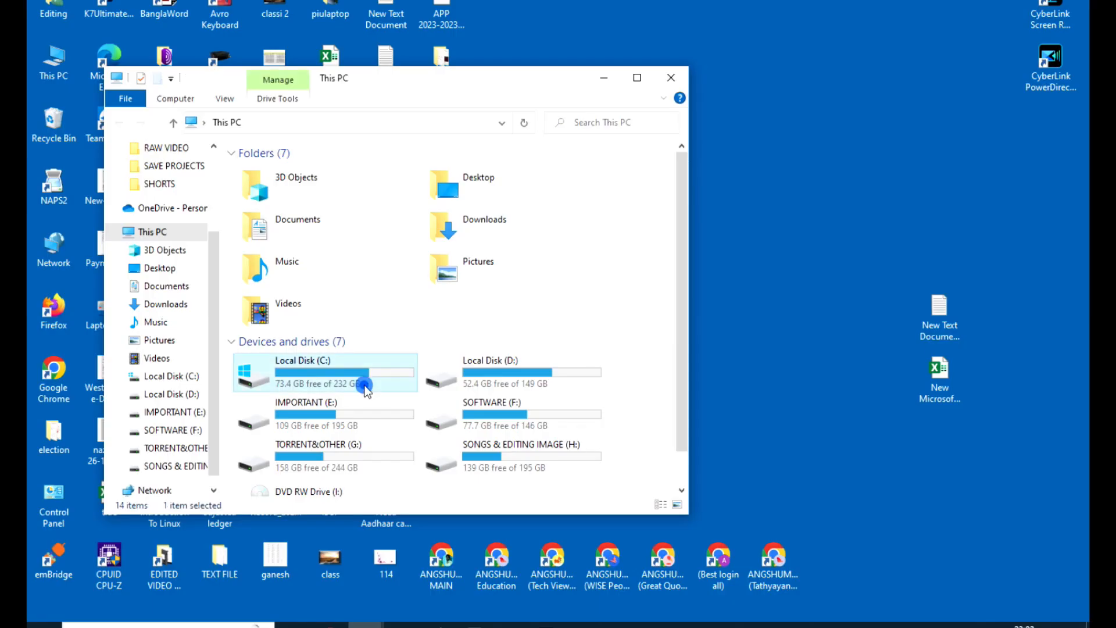
pyautogui.click(365, 386)
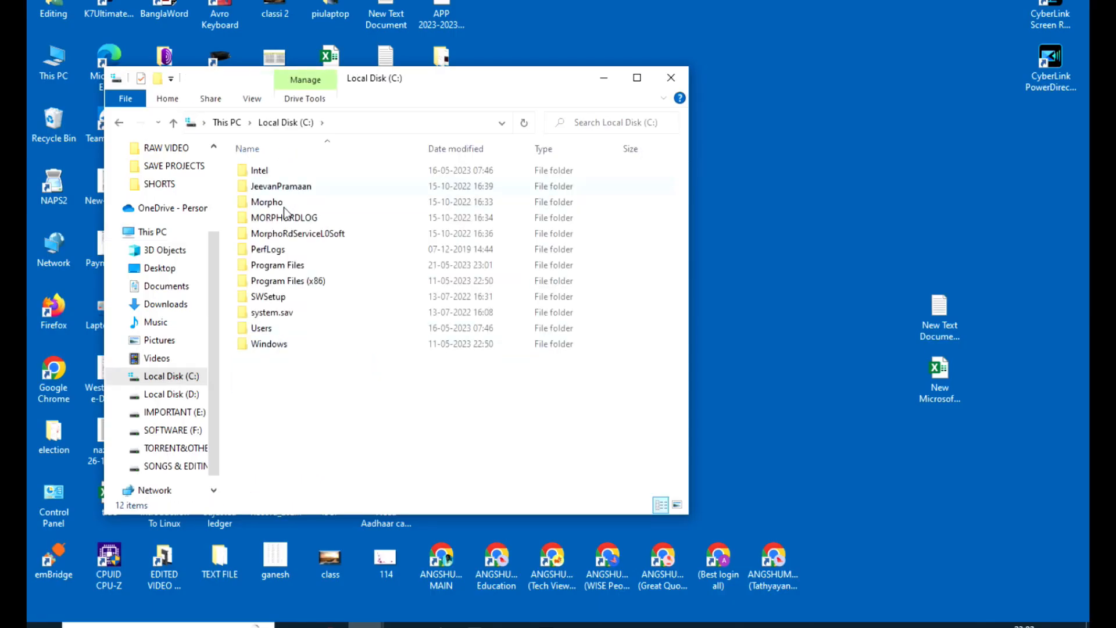
pyautogui.doubleClick(285, 264)
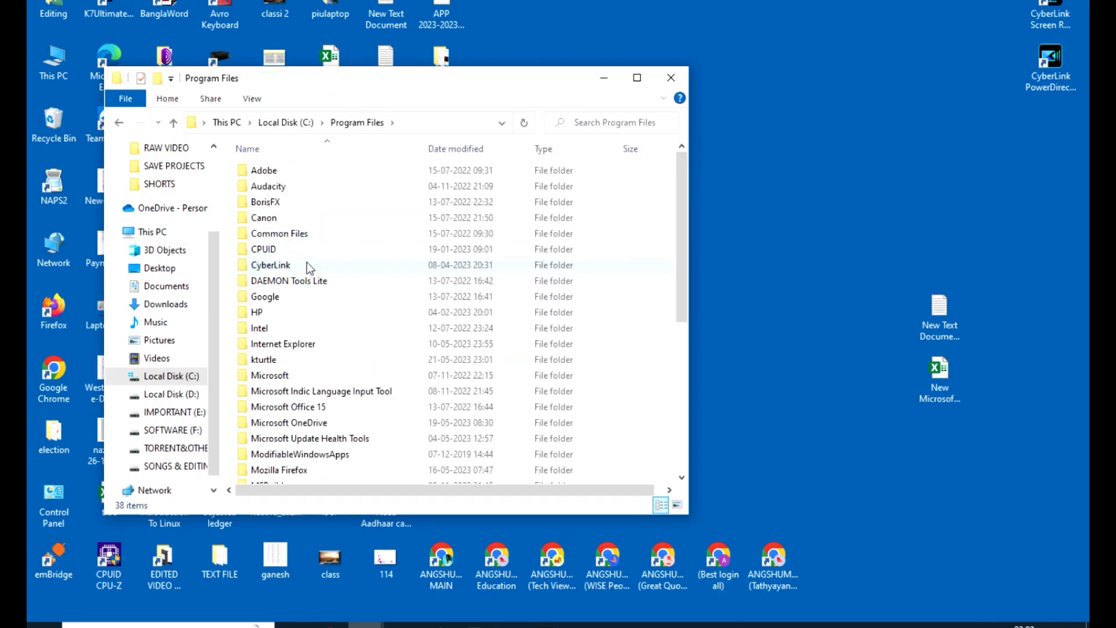
pyautogui.doubleClick(272, 360)
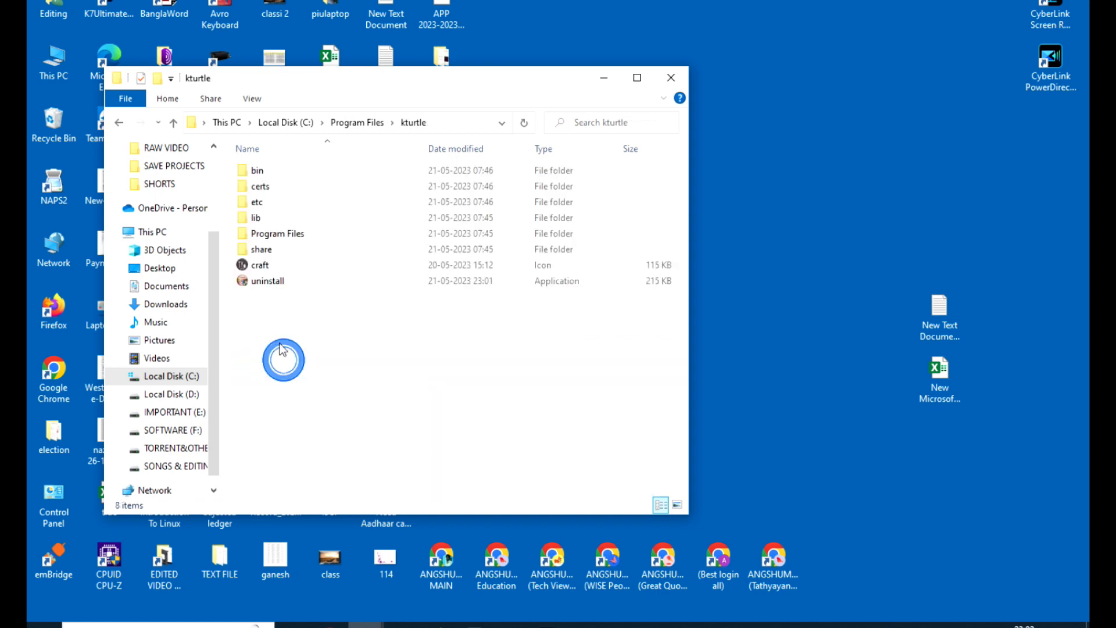
pyautogui.click(254, 176)
pyautogui.doubleClick(254, 173)
# - Create a desktop shortcut for the kturtle application found in the bin folder, and close the folder window
pyautogui.scroll(-15, 287, 302)
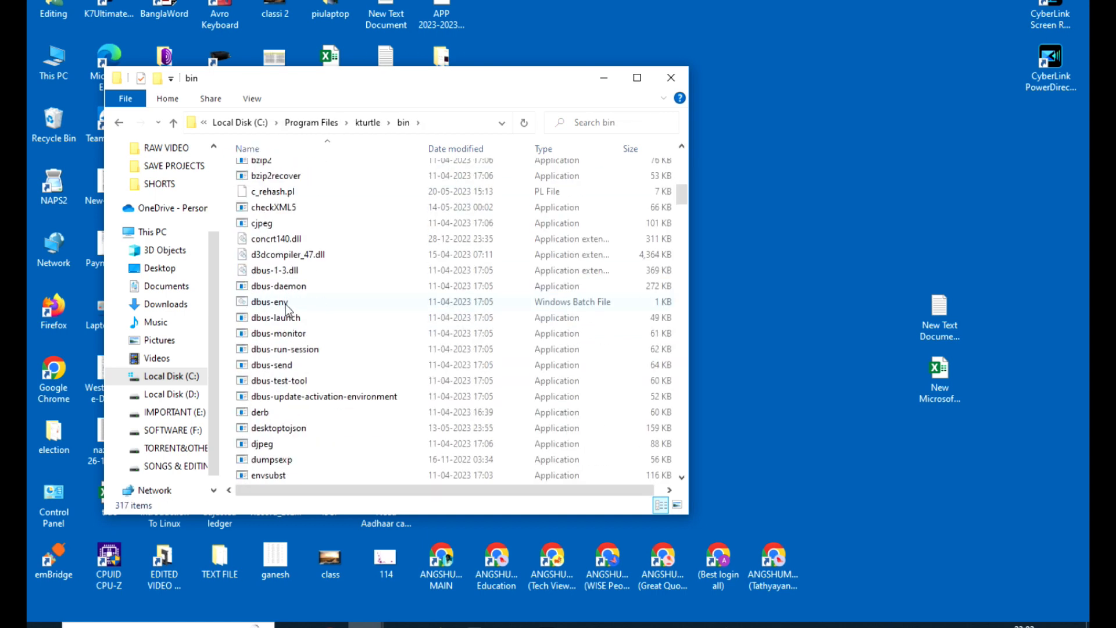
pyautogui.scroll(-6, 287, 310)
pyautogui.click(287, 304)
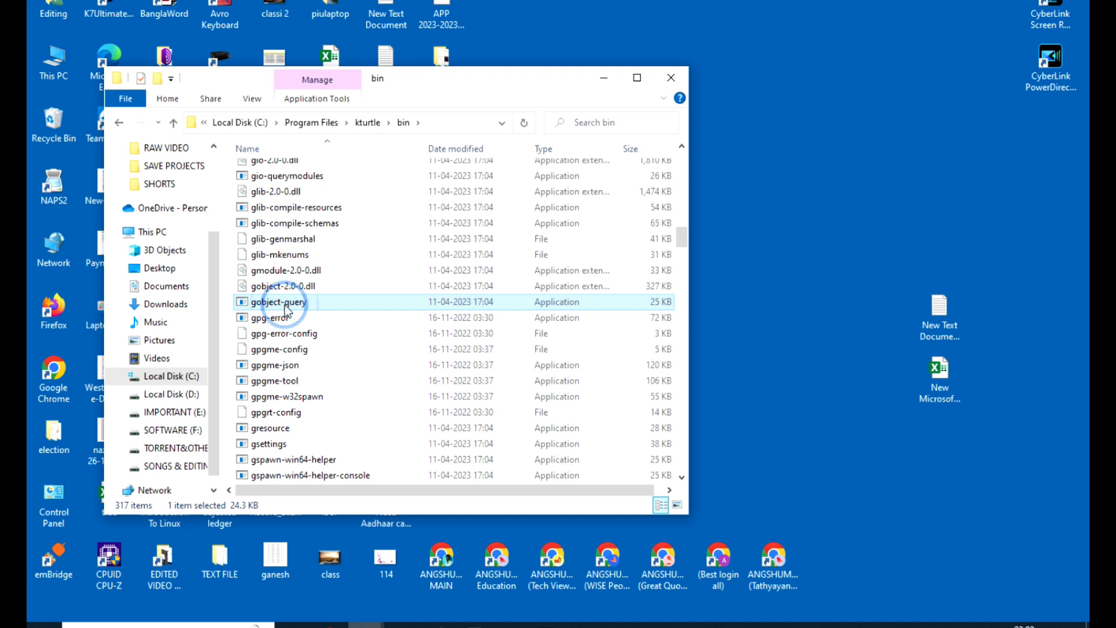
pyautogui.press('k')
pyautogui.press('Down')
pyautogui.press('Down')
pyautogui.press('Down')
pyautogui.press('Down')
pyautogui.press('Down')
pyautogui.press('Down')
pyautogui.press('Down')
pyautogui.press('Down')
pyautogui.press('Down')
pyautogui.press('Down')
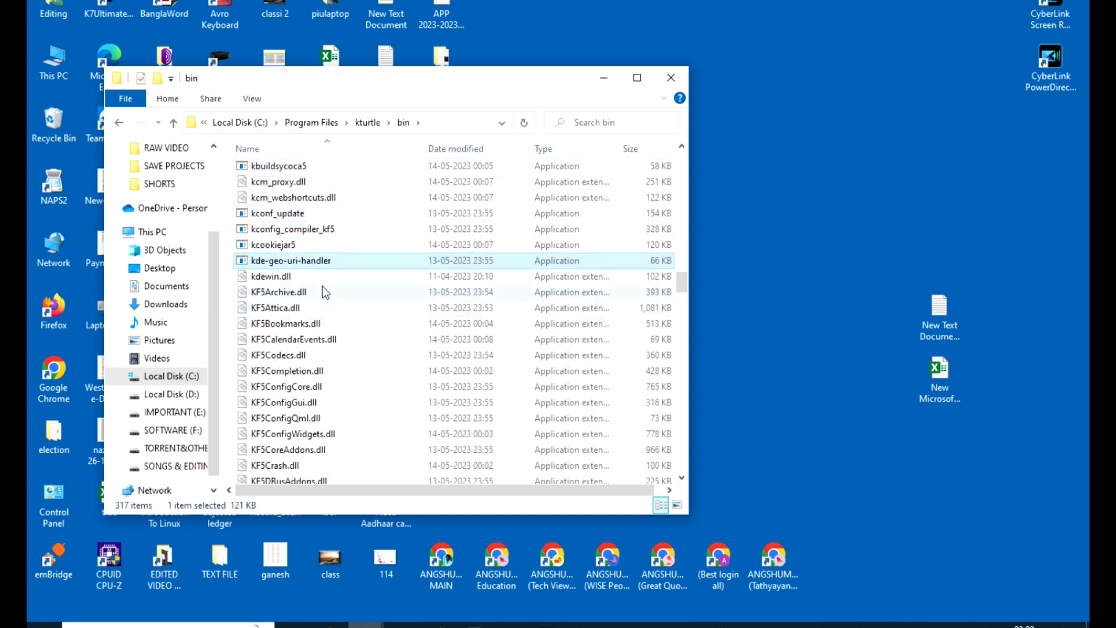
pyautogui.press('Down')
pyautogui.press('Down')
pyautogui.press('Down')
pyautogui.press('Down')
pyautogui.press('Down')
pyautogui.press('Down')
pyautogui.press('Down')
pyautogui.press('Down')
pyautogui.press('Down')
pyautogui.press('Down')
pyautogui.press('Down')
pyautogui.press('Down')
pyautogui.press('Down')
pyautogui.press('Down')
pyautogui.press('Down')
pyautogui.press('Down')
pyautogui.press('Down')
pyautogui.press('Down')
pyautogui.press('Down')
pyautogui.press('Down')
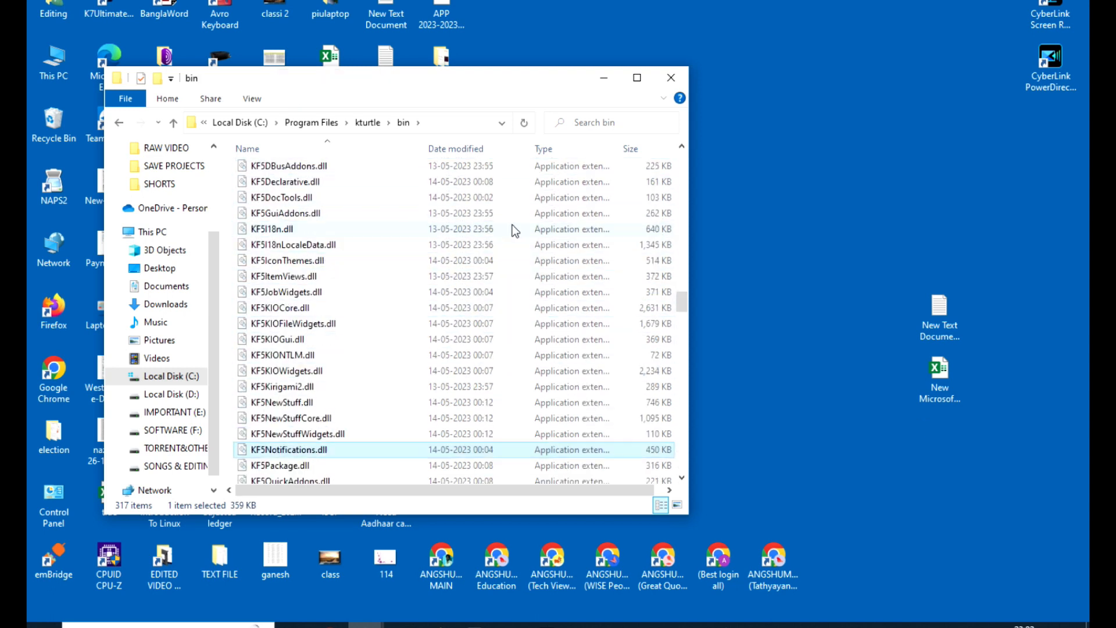
pyautogui.press('Down')
pyautogui.press('Down')
pyautogui.press('Down')
pyautogui.press('Down')
pyautogui.press('Down')
pyautogui.press('Down')
pyautogui.press('Down')
pyautogui.press('Down')
pyautogui.press('Down')
pyautogui.press('Down')
pyautogui.press('Down')
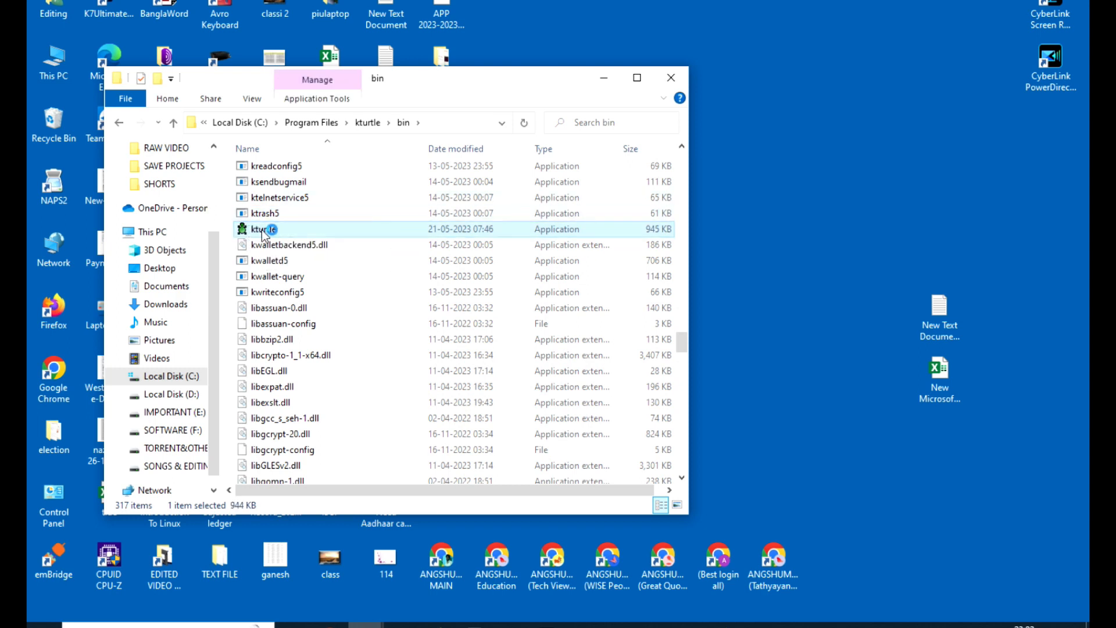
pyautogui.rightClick(263, 232)
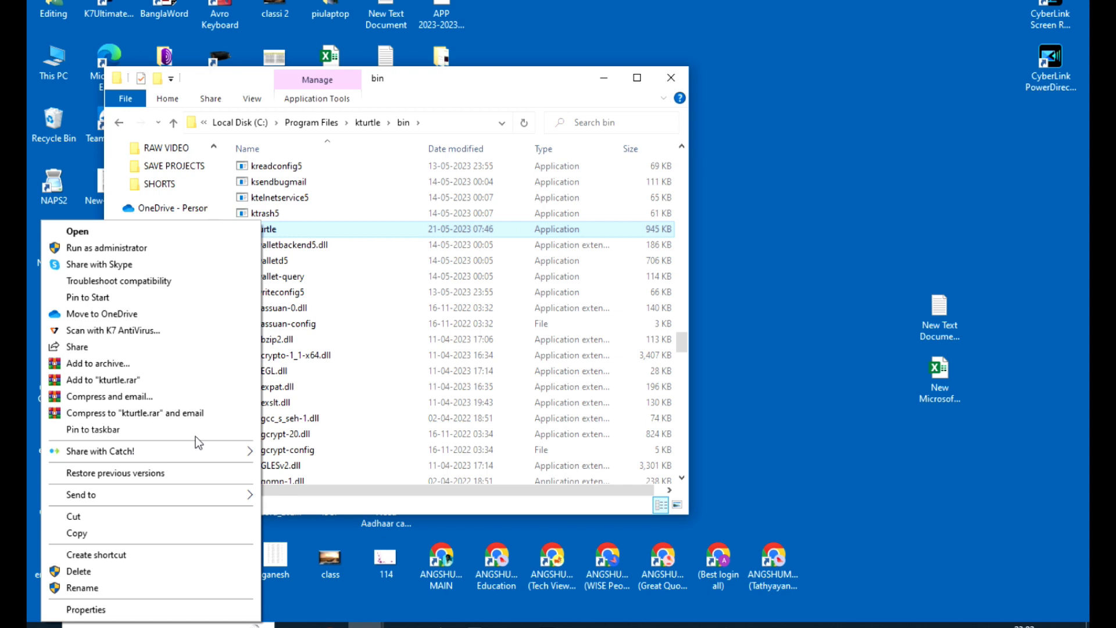
pyautogui.moveTo(181, 494)
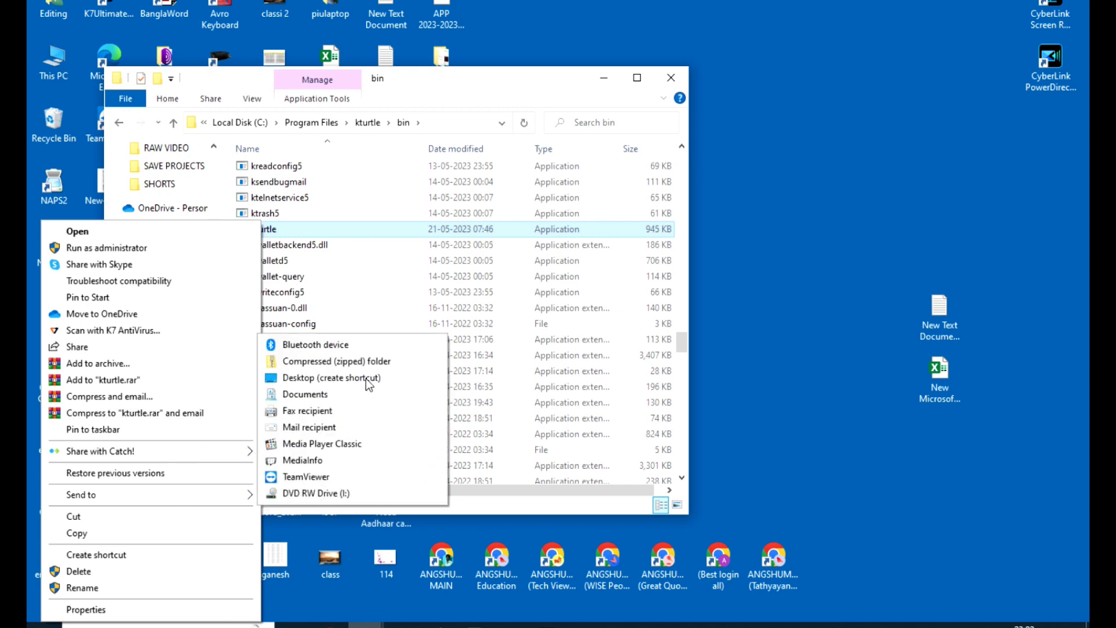
pyautogui.click(365, 378)
pyautogui.click(671, 78)
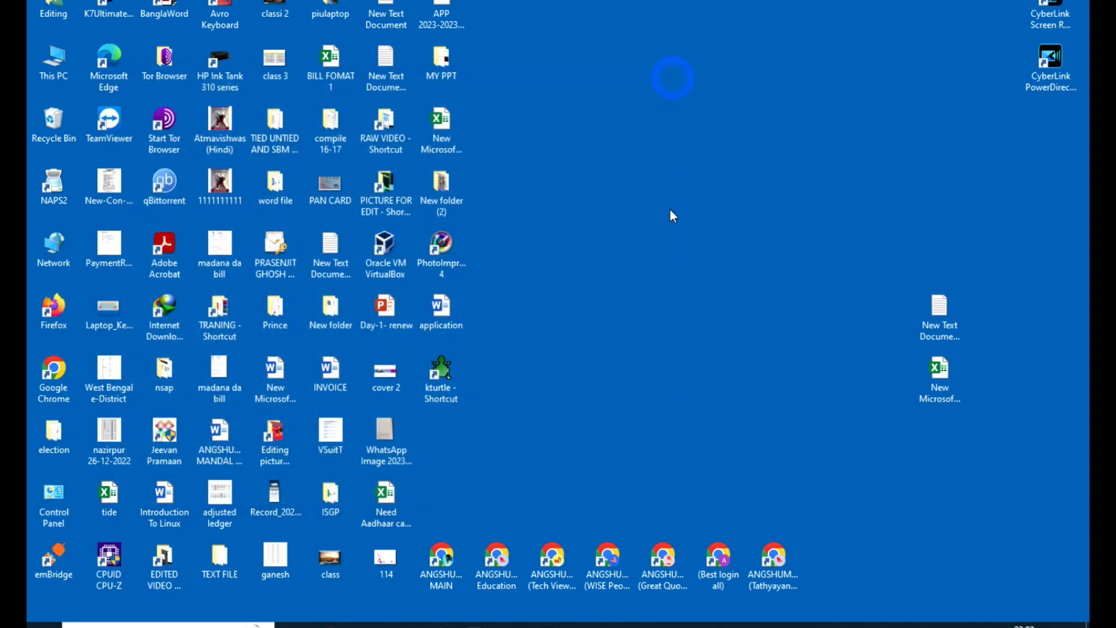
# - Launch KTurtle from its new desktop shortcut and place the cursor in the Console field
pyautogui.click(440, 381)
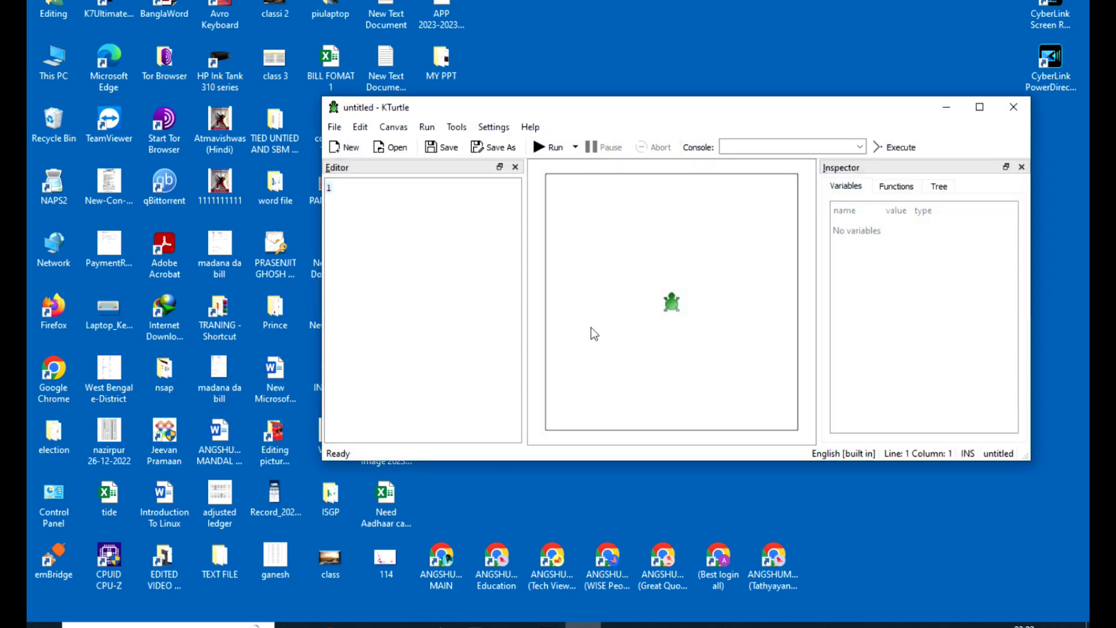
pyautogui.click(722, 148)
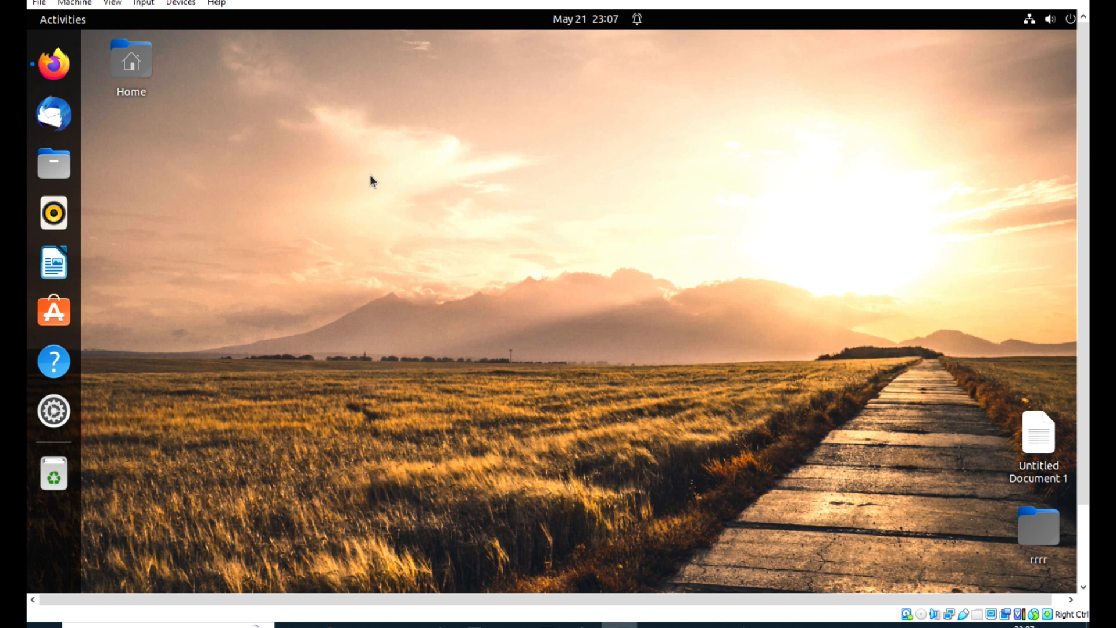
# - In the Ubuntu virtual machine, open a terminal and enter the command "sudo get-apt install kturtle"
pyautogui.hotkey('ctrl', 'alt', 't')
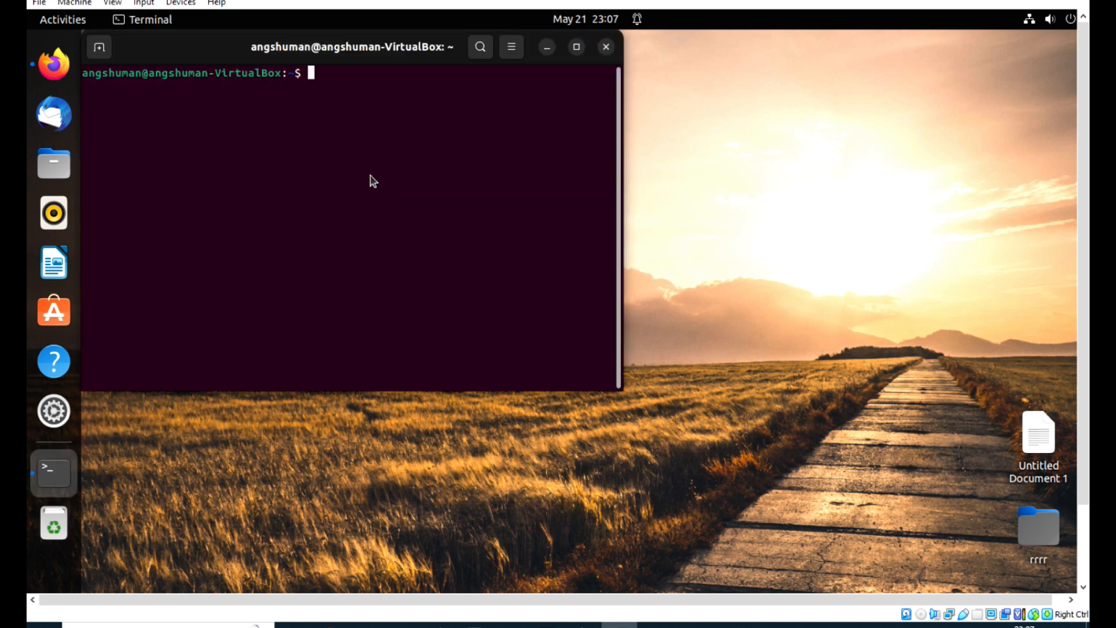
pyautogui.write('sudo')
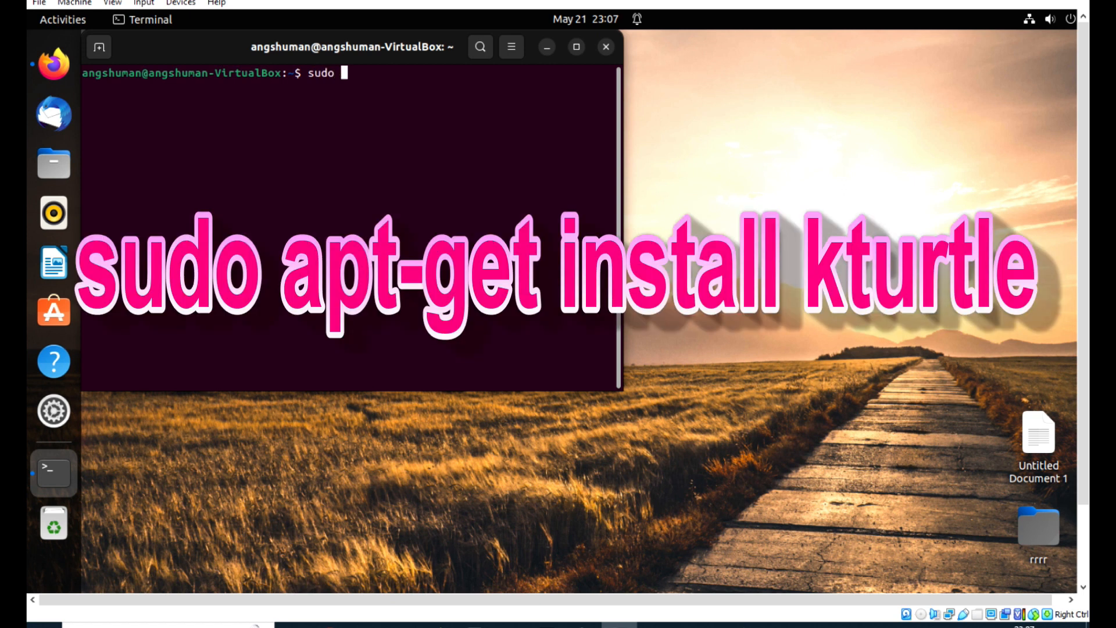
pyautogui.write(' get-apt install kturtle')
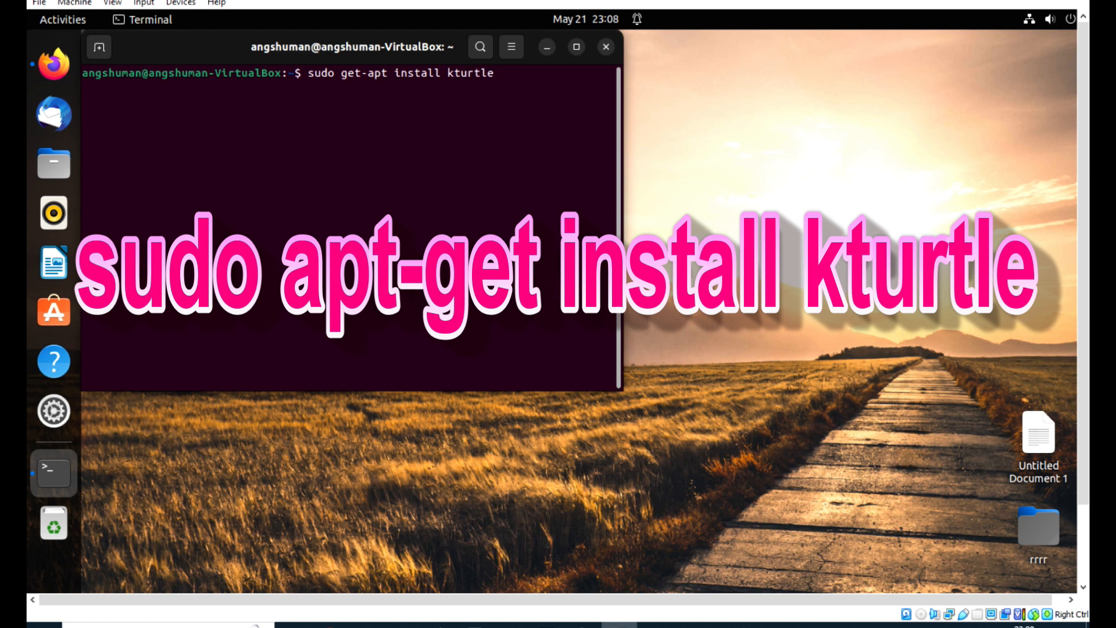
pyautogui.click(605, 50)
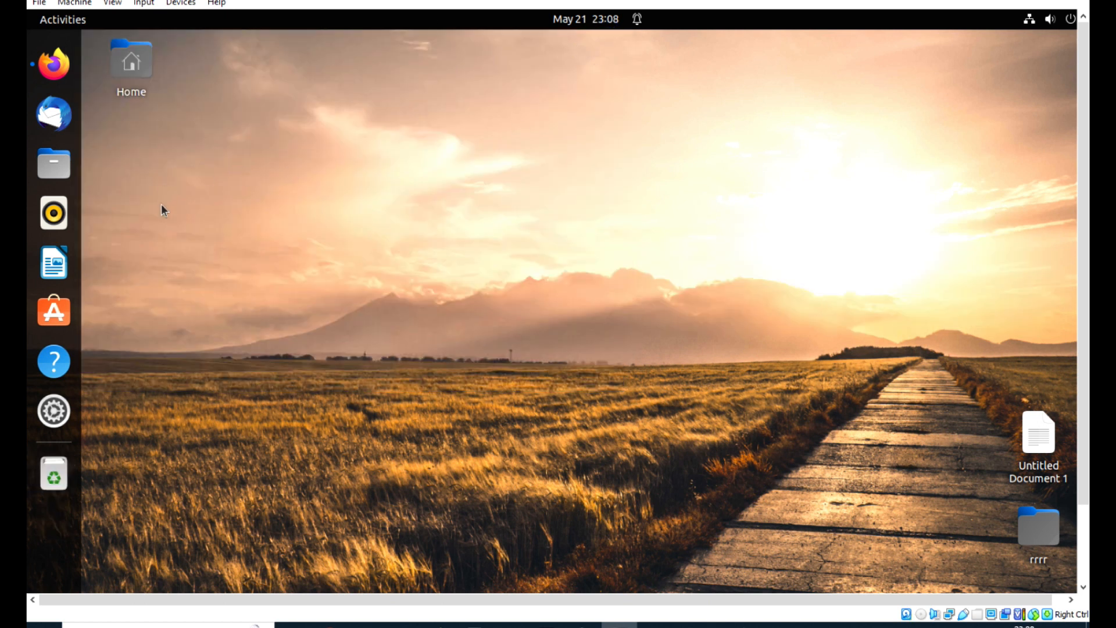
pyautogui.click(52, 64)
pyautogui.click(445, 81)
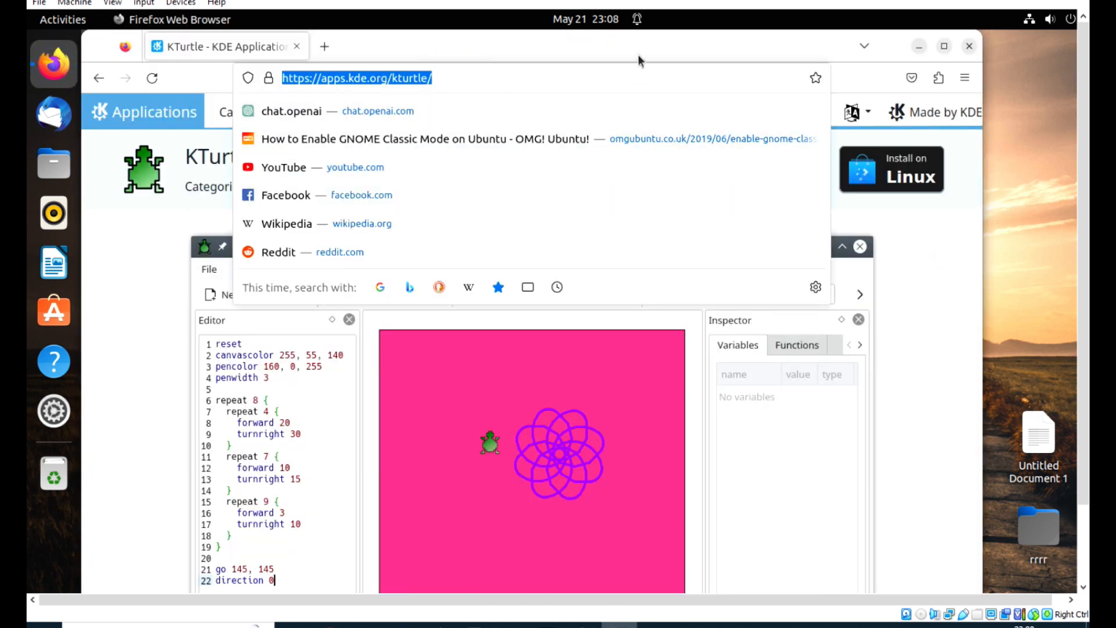
pyautogui.press('Escape')
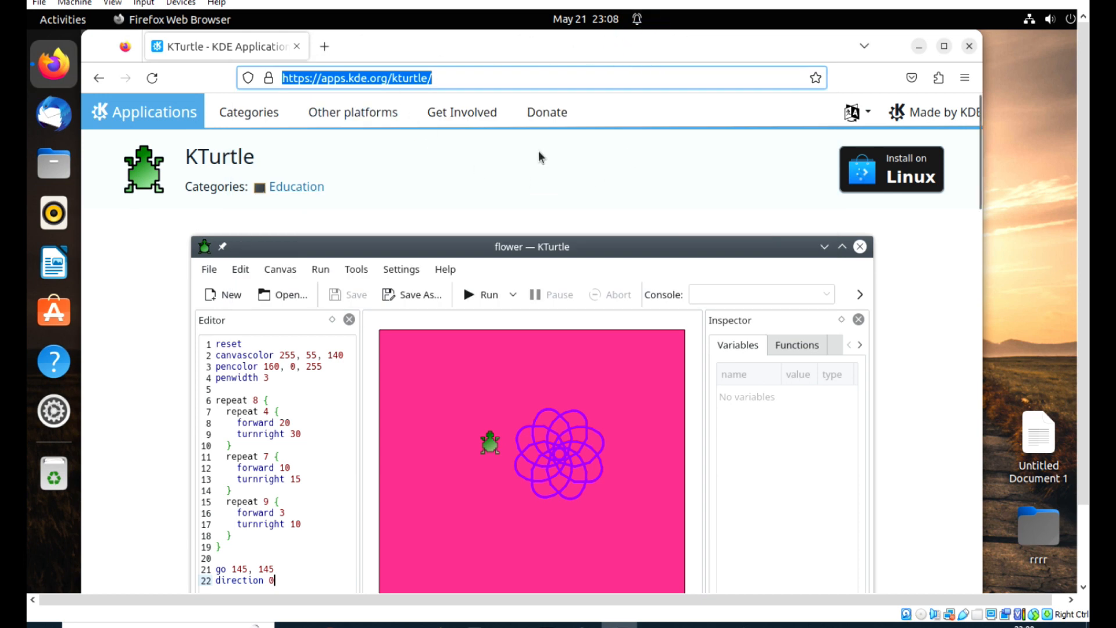
pyautogui.scroll(-3, 755, 226)
pyautogui.scroll(3, 892, 199)
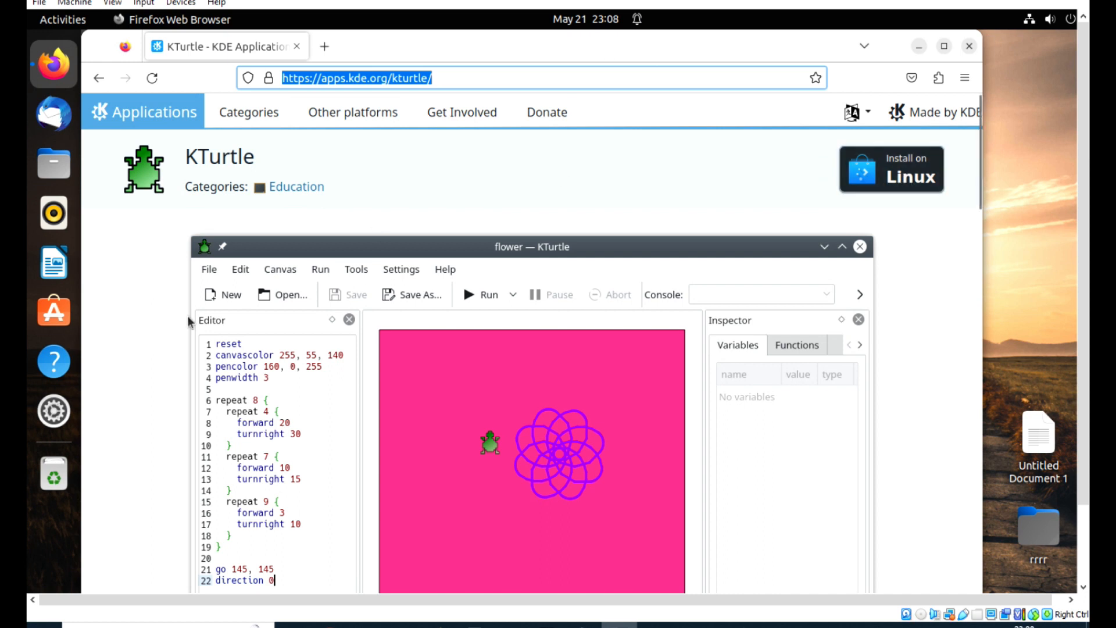
pyautogui.click(917, 45)
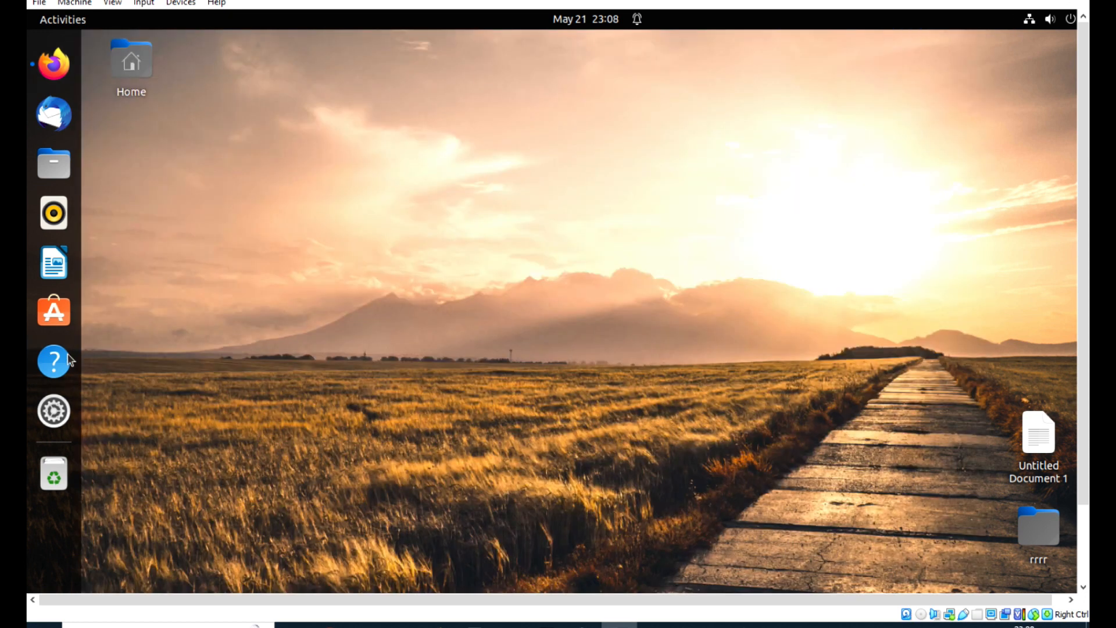
# - Search for KTurtle in Ubuntu Software and open its application page
pyautogui.click(60, 324)
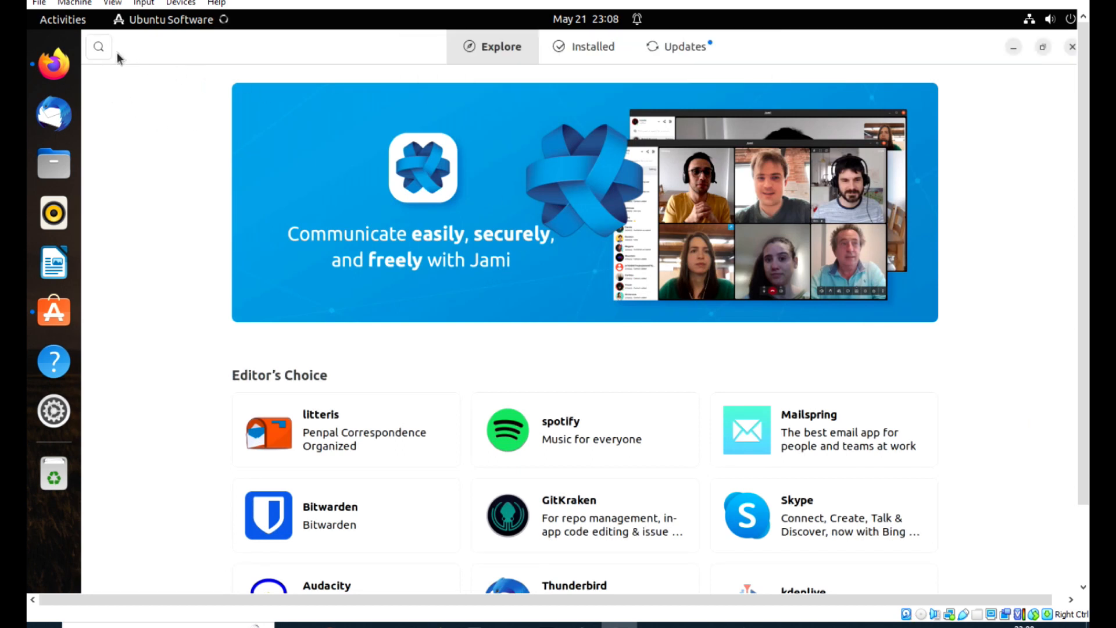
pyautogui.click(99, 47)
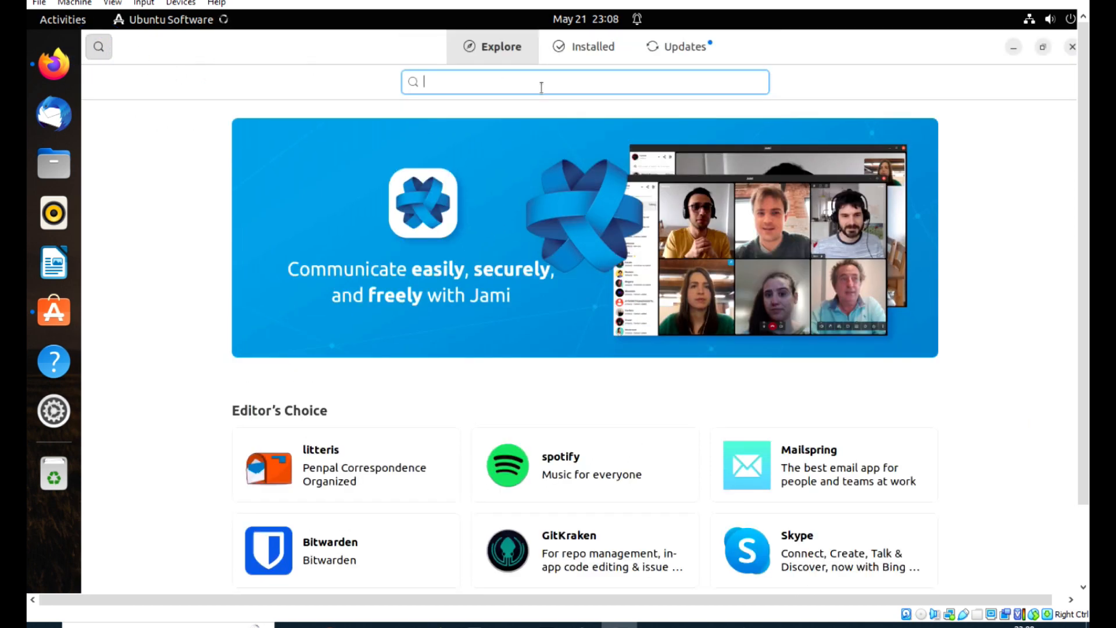
pyautogui.write('ktur')
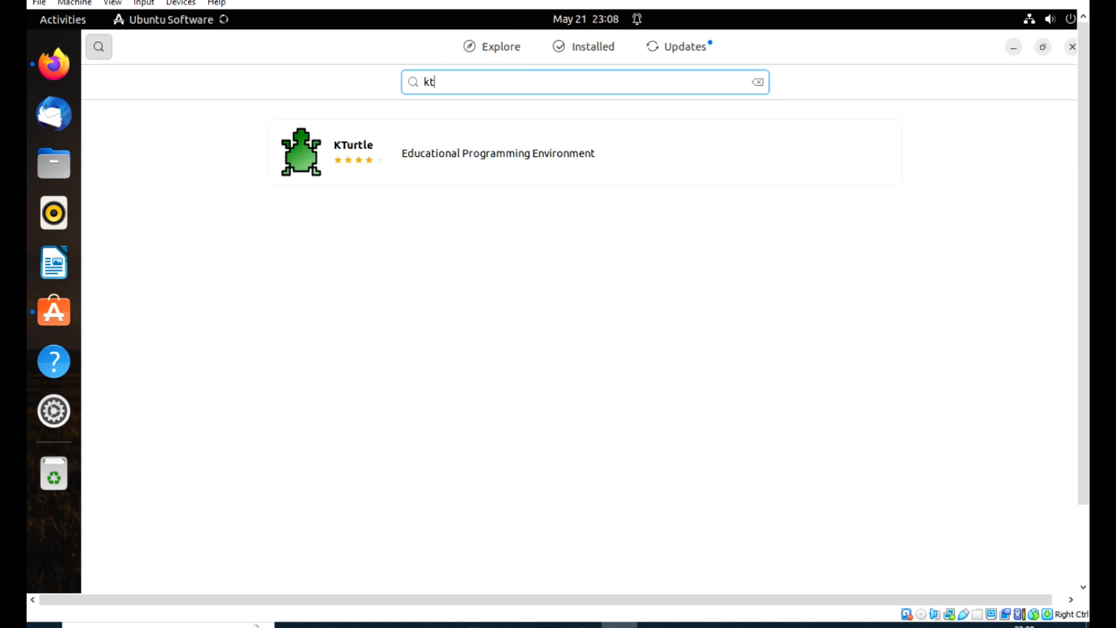
pyautogui.click(490, 157)
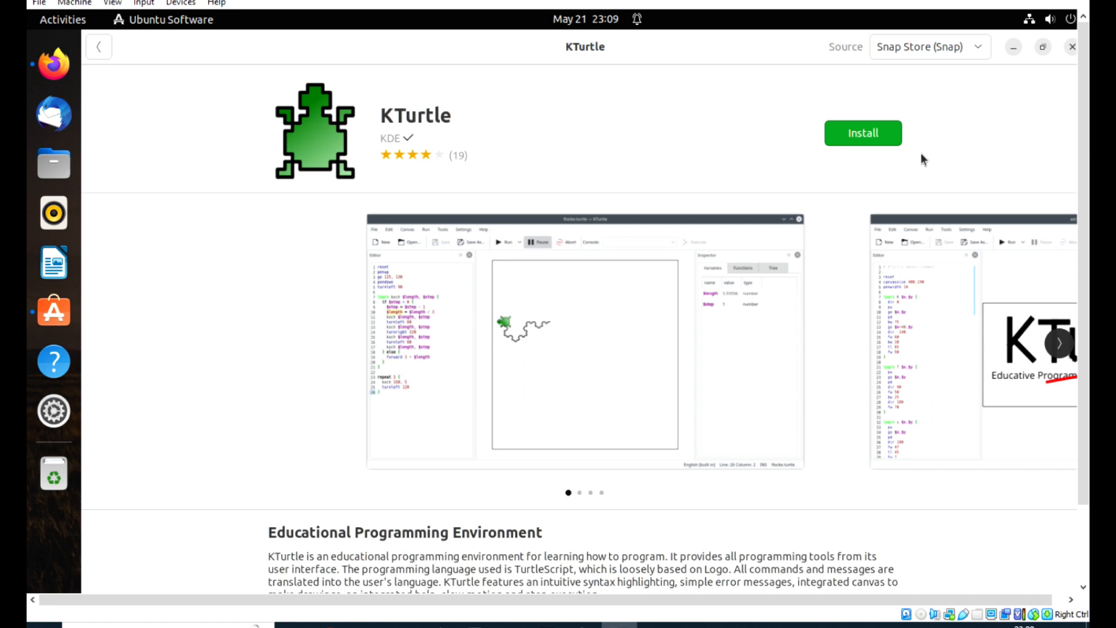
# - Install KTurtle from the Snap Store source, authenticating with the account password
pyautogui.click(865, 142)
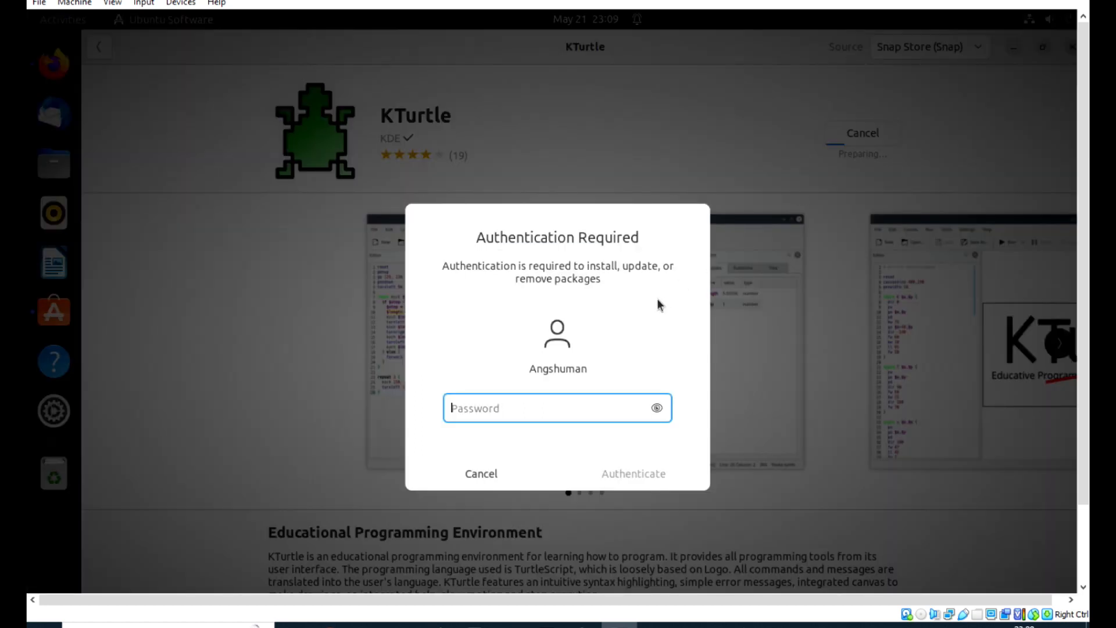
pyautogui.write('****')
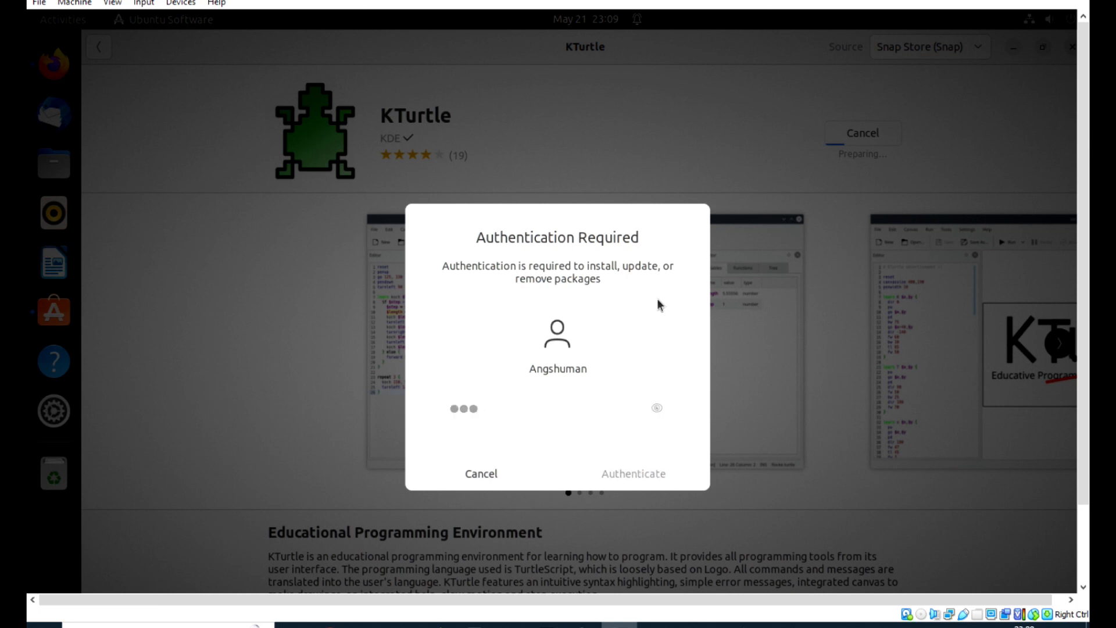
pyautogui.press('Return')
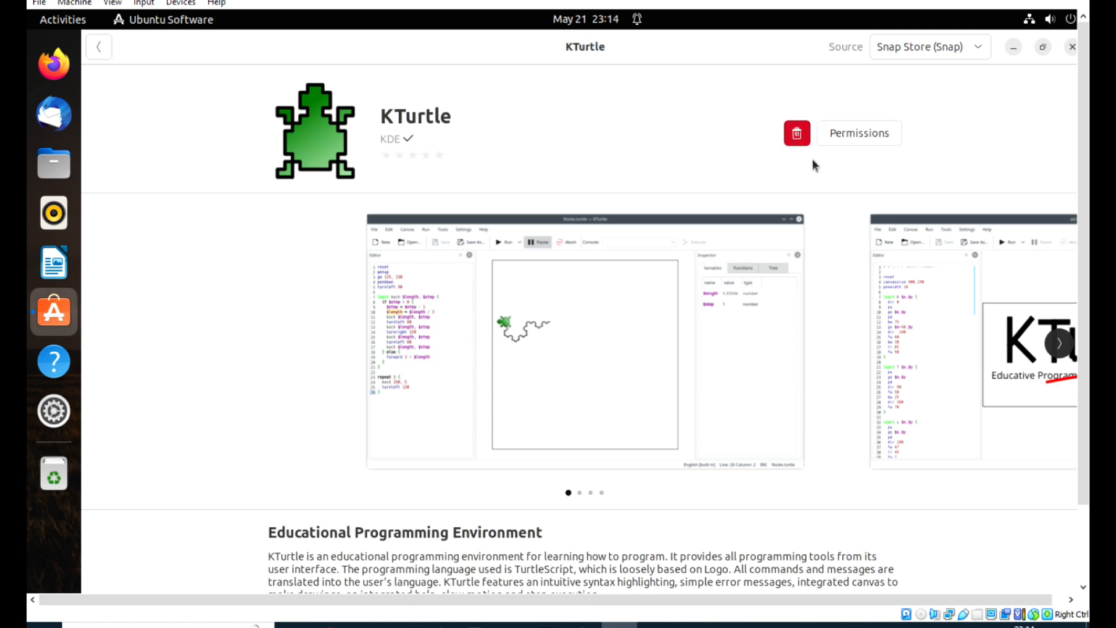
pyautogui.click(877, 129)
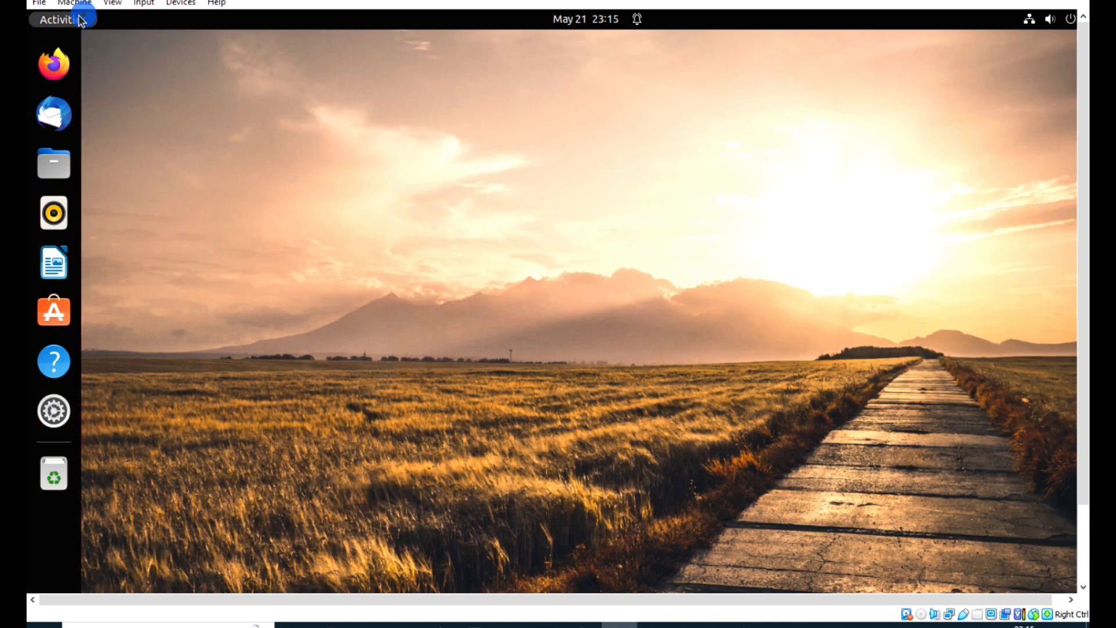
# - Search the installed applications for KTurtle, launch it, and move its window toward the middle of the desktop
pyautogui.press('super')
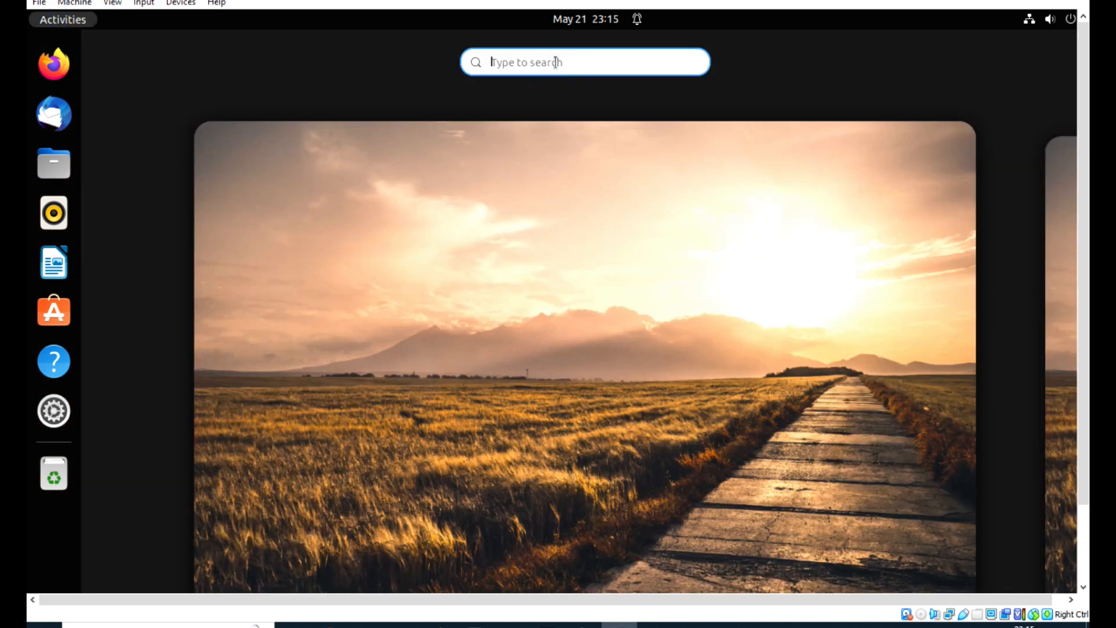
pyautogui.write('t')
pyautogui.press('BackSpace')
pyautogui.write('kl')
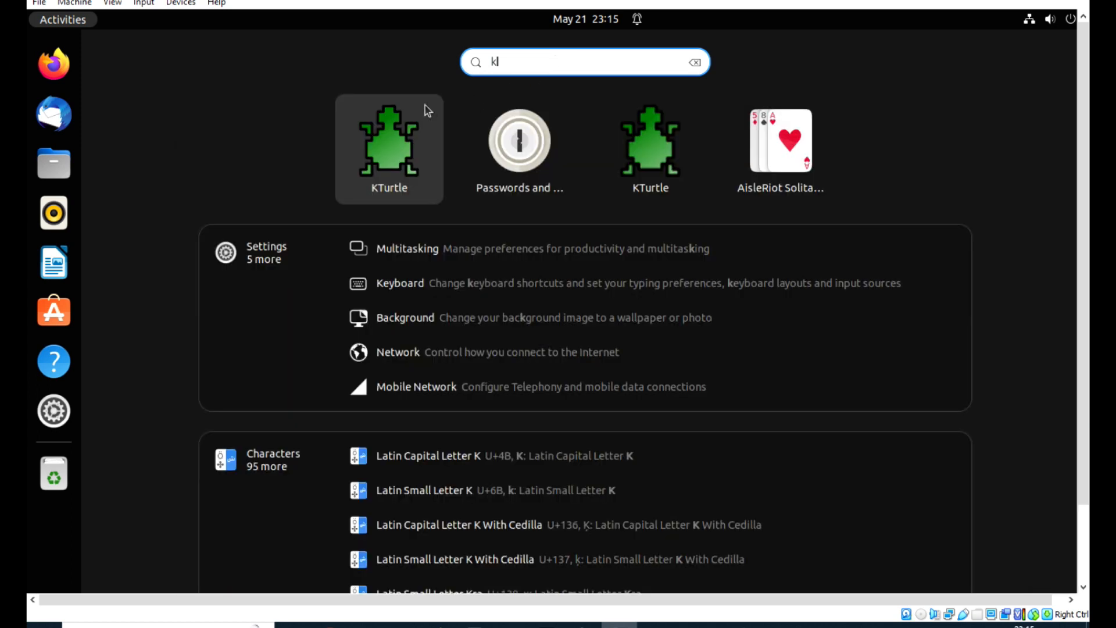
pyautogui.click(379, 141)
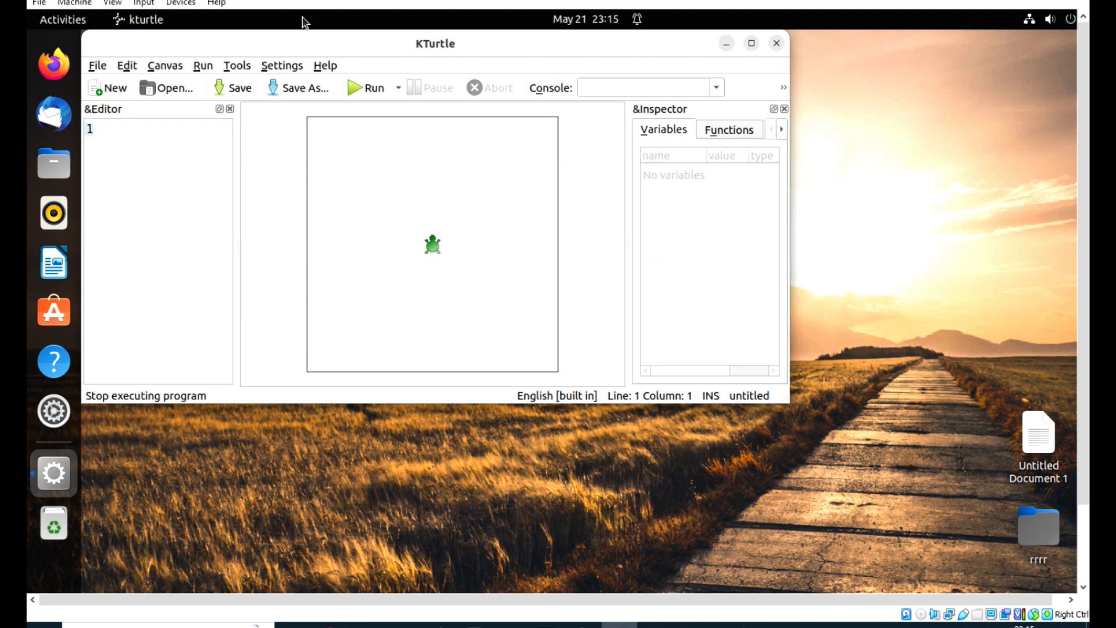
pyautogui.moveTo(378, 49); pyautogui.dragTo(527, 80)
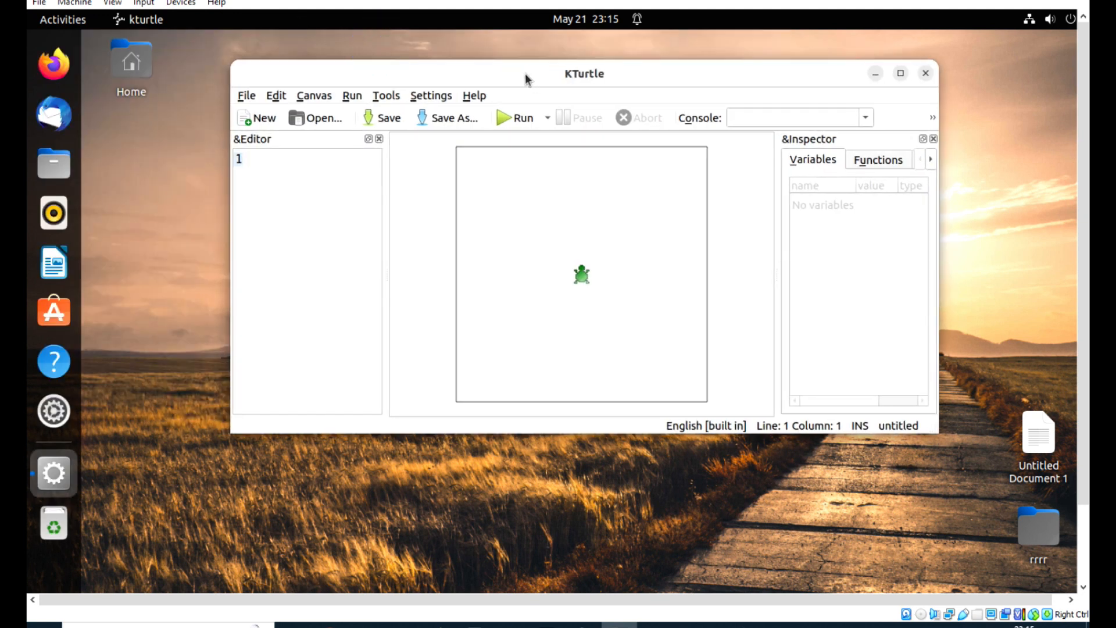